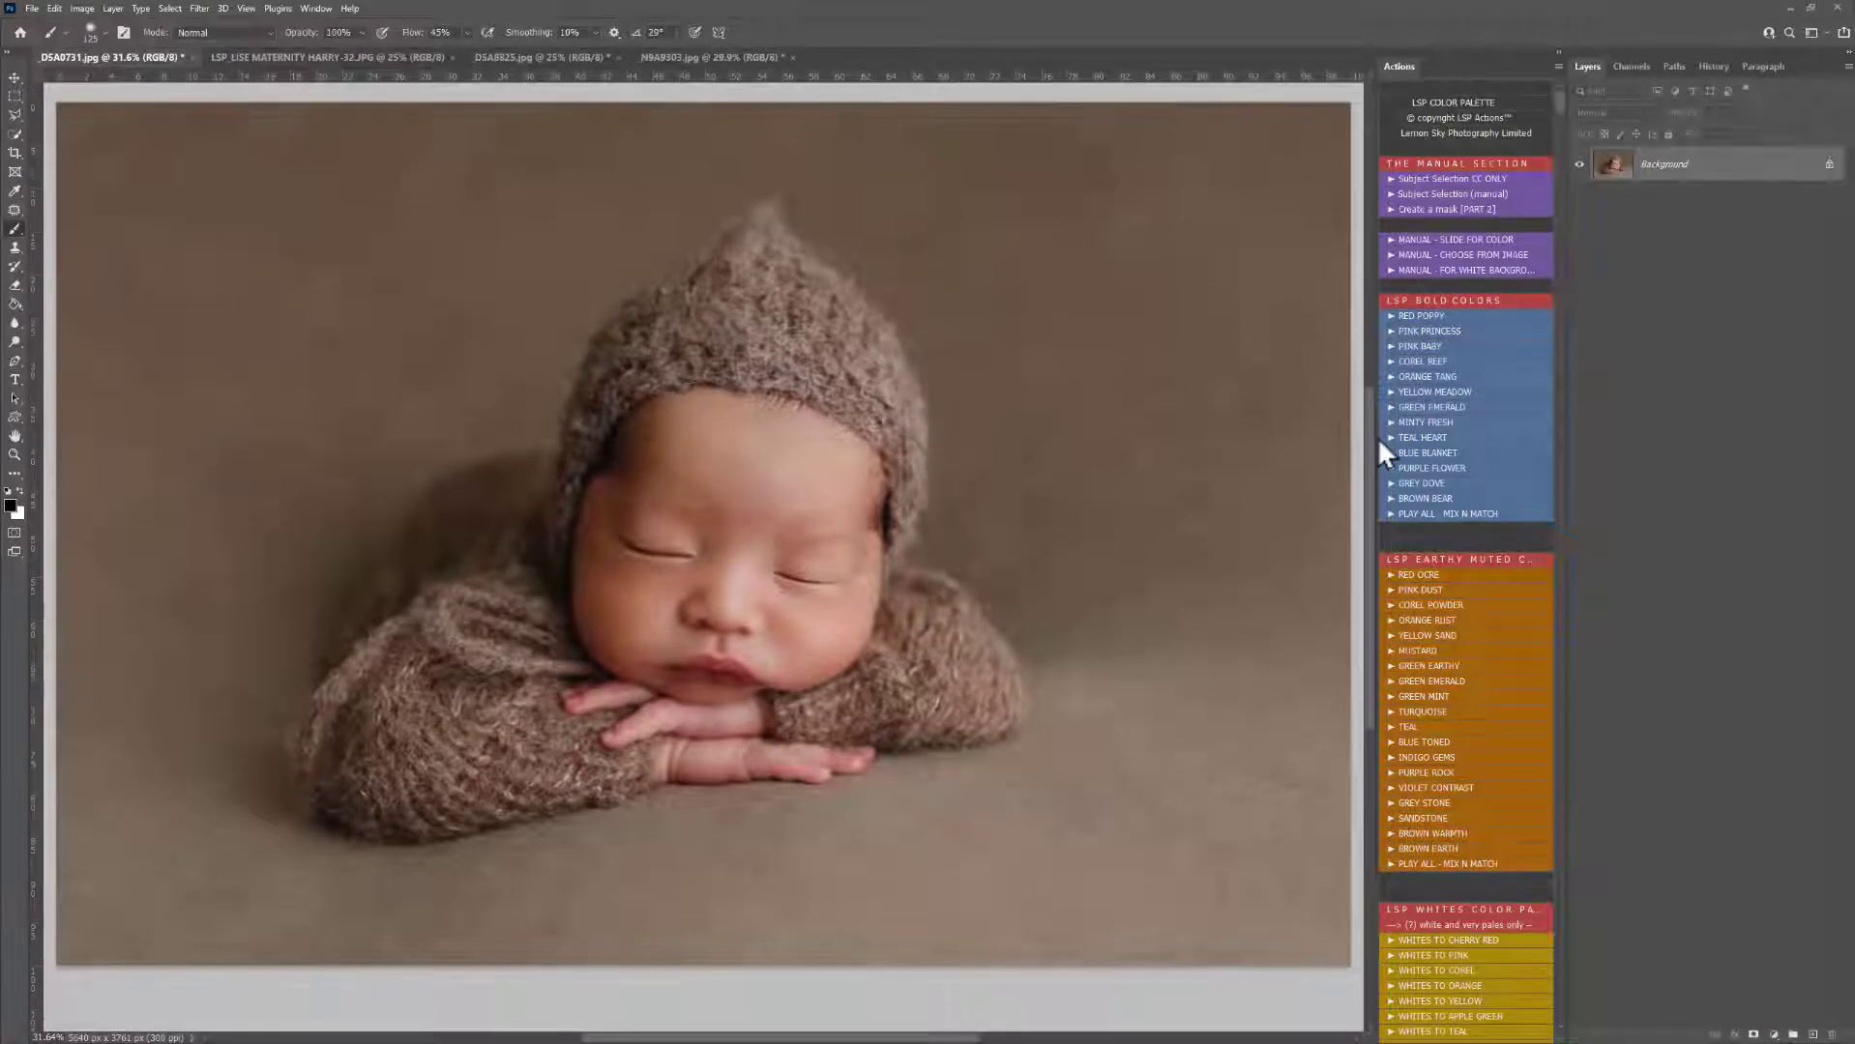
# - Scroll the colored Actions list down and back up to preview it
pyautogui.scroll(-2, 1487, 440)
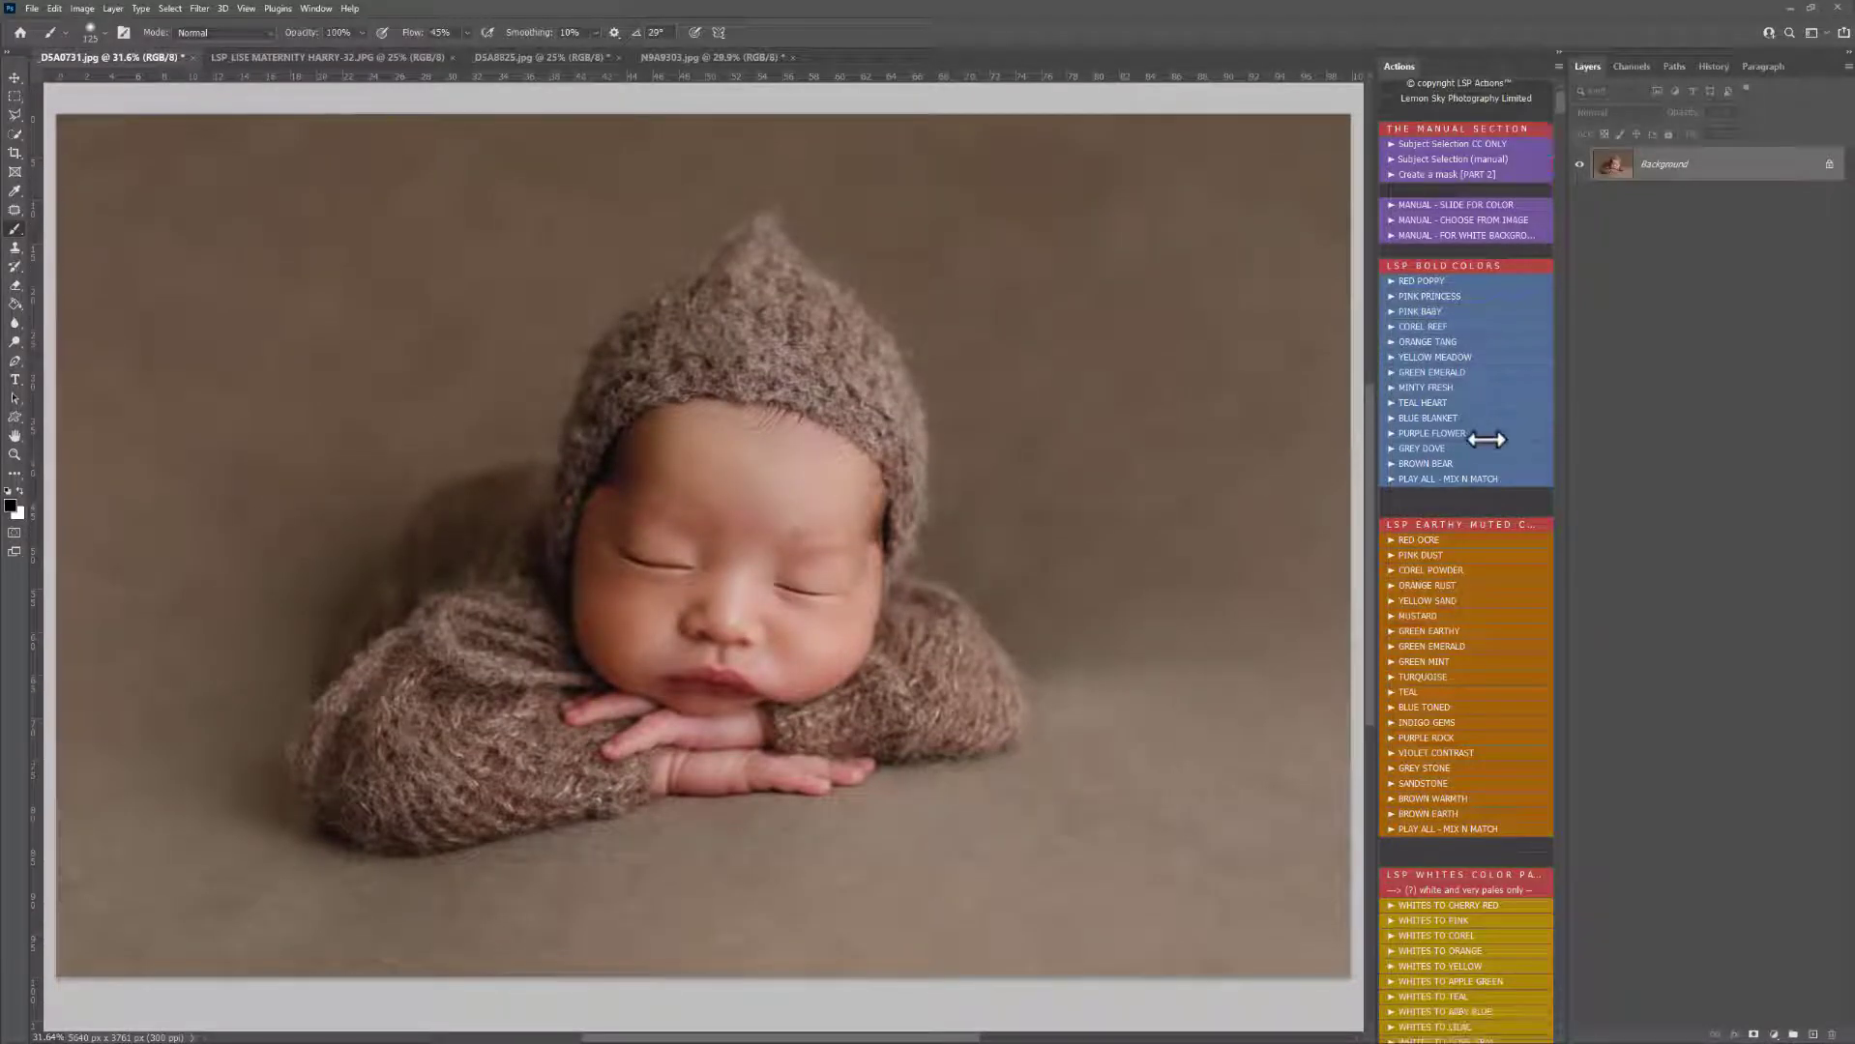
pyautogui.scroll(2, 1486, 440)
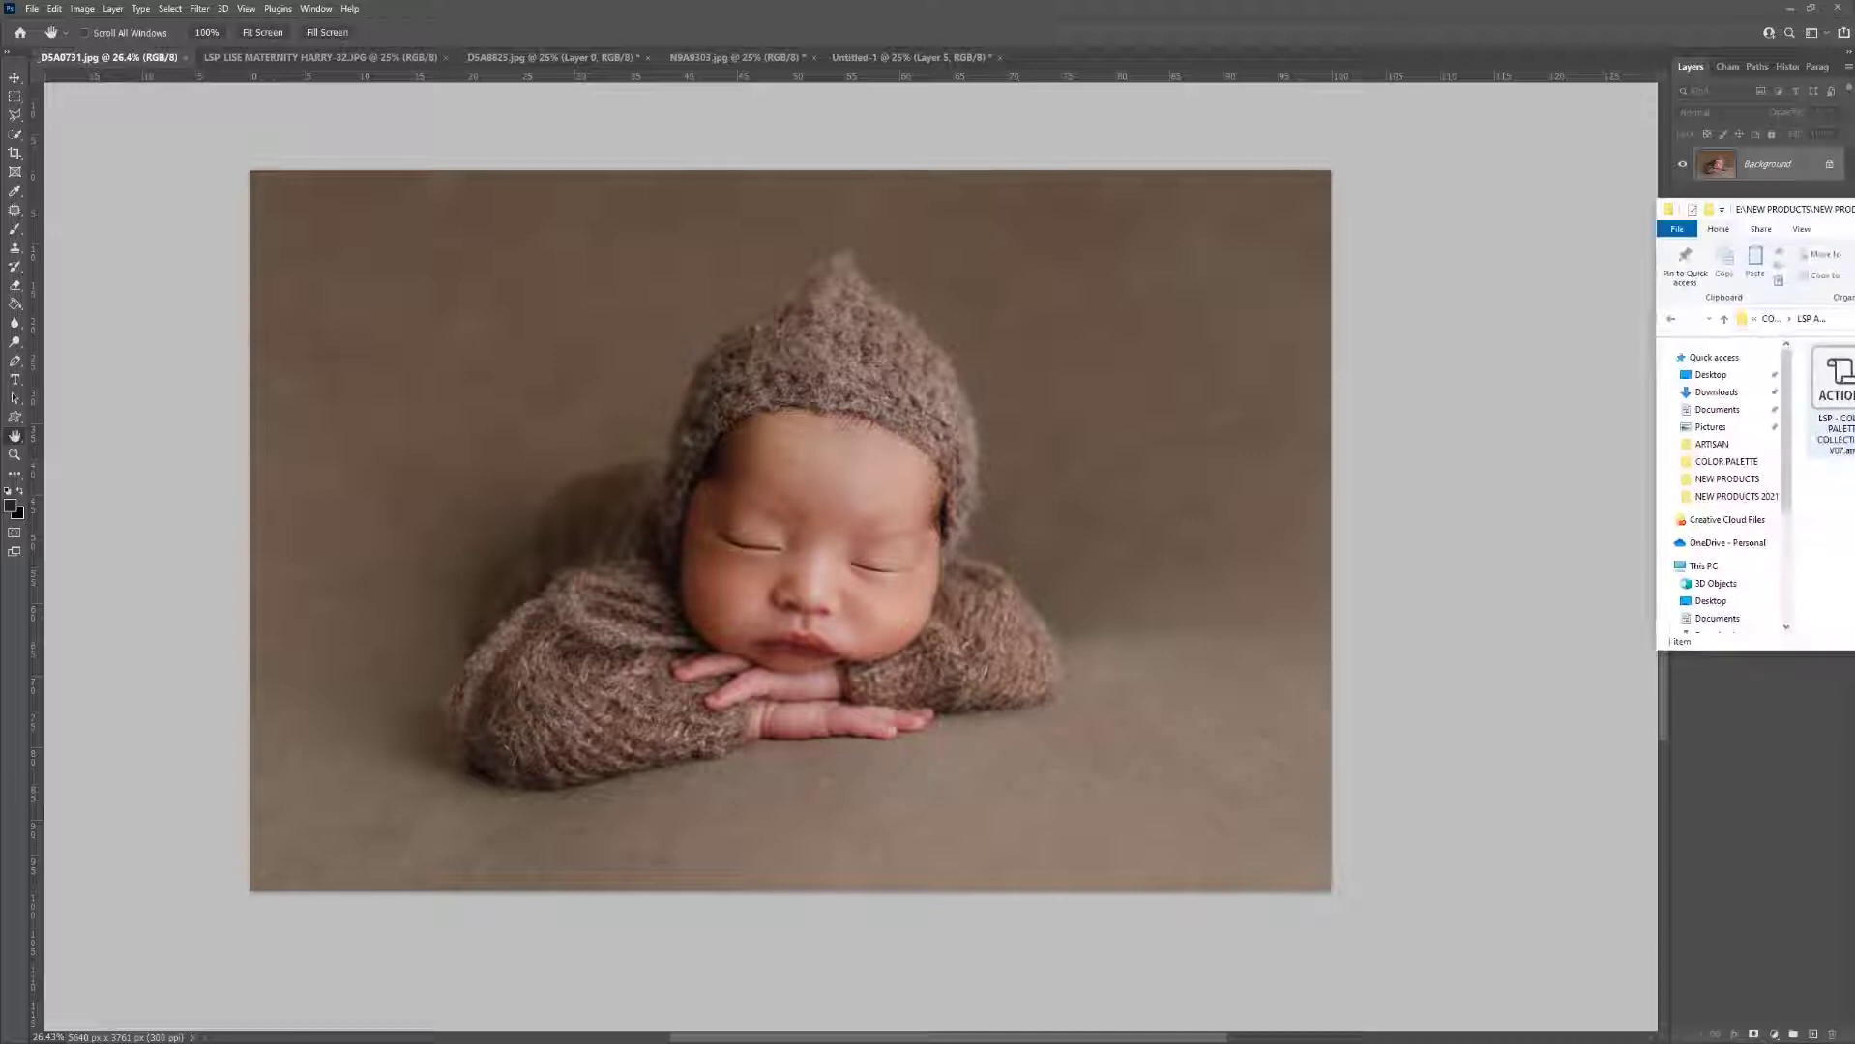
# - Move the Explorer window over Photoshop and load the LSP color palette .atn file from LSP ACTIONS
pyautogui.moveTo(1854, 205); pyautogui.dragTo(1497, 207)
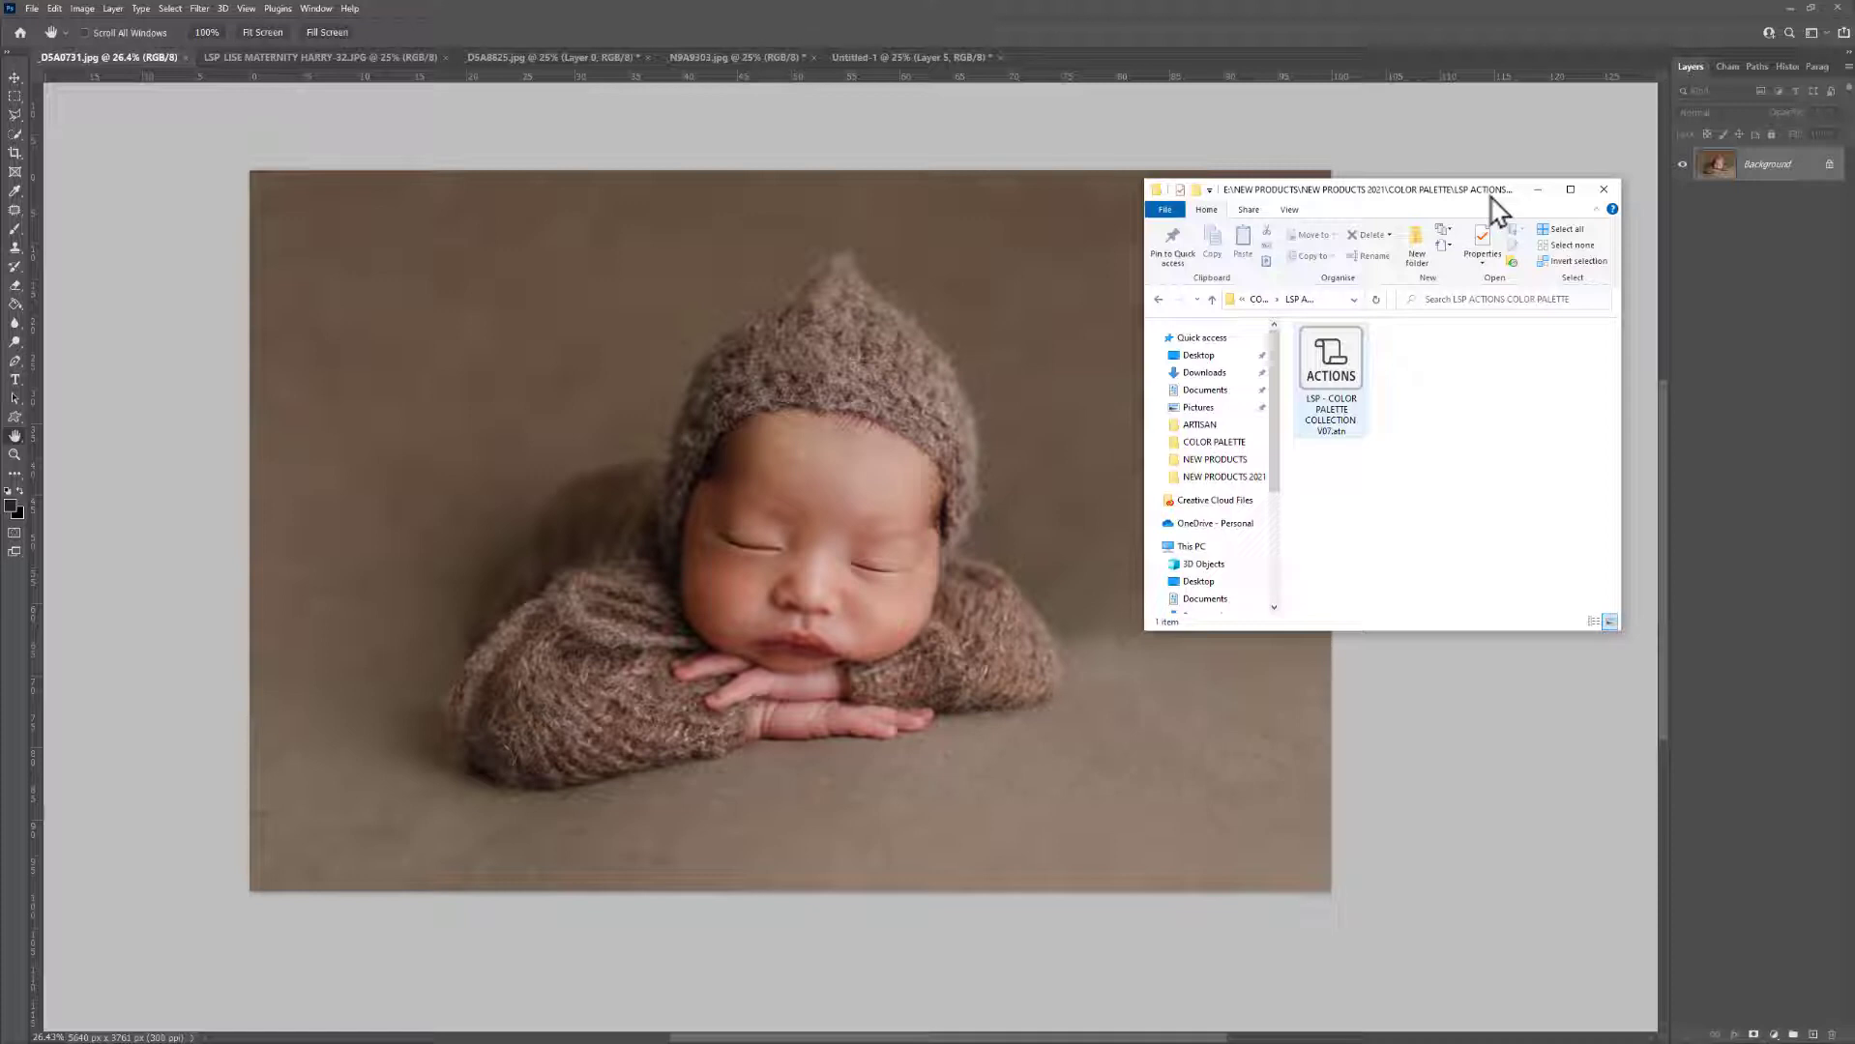
pyautogui.click(1357, 363)
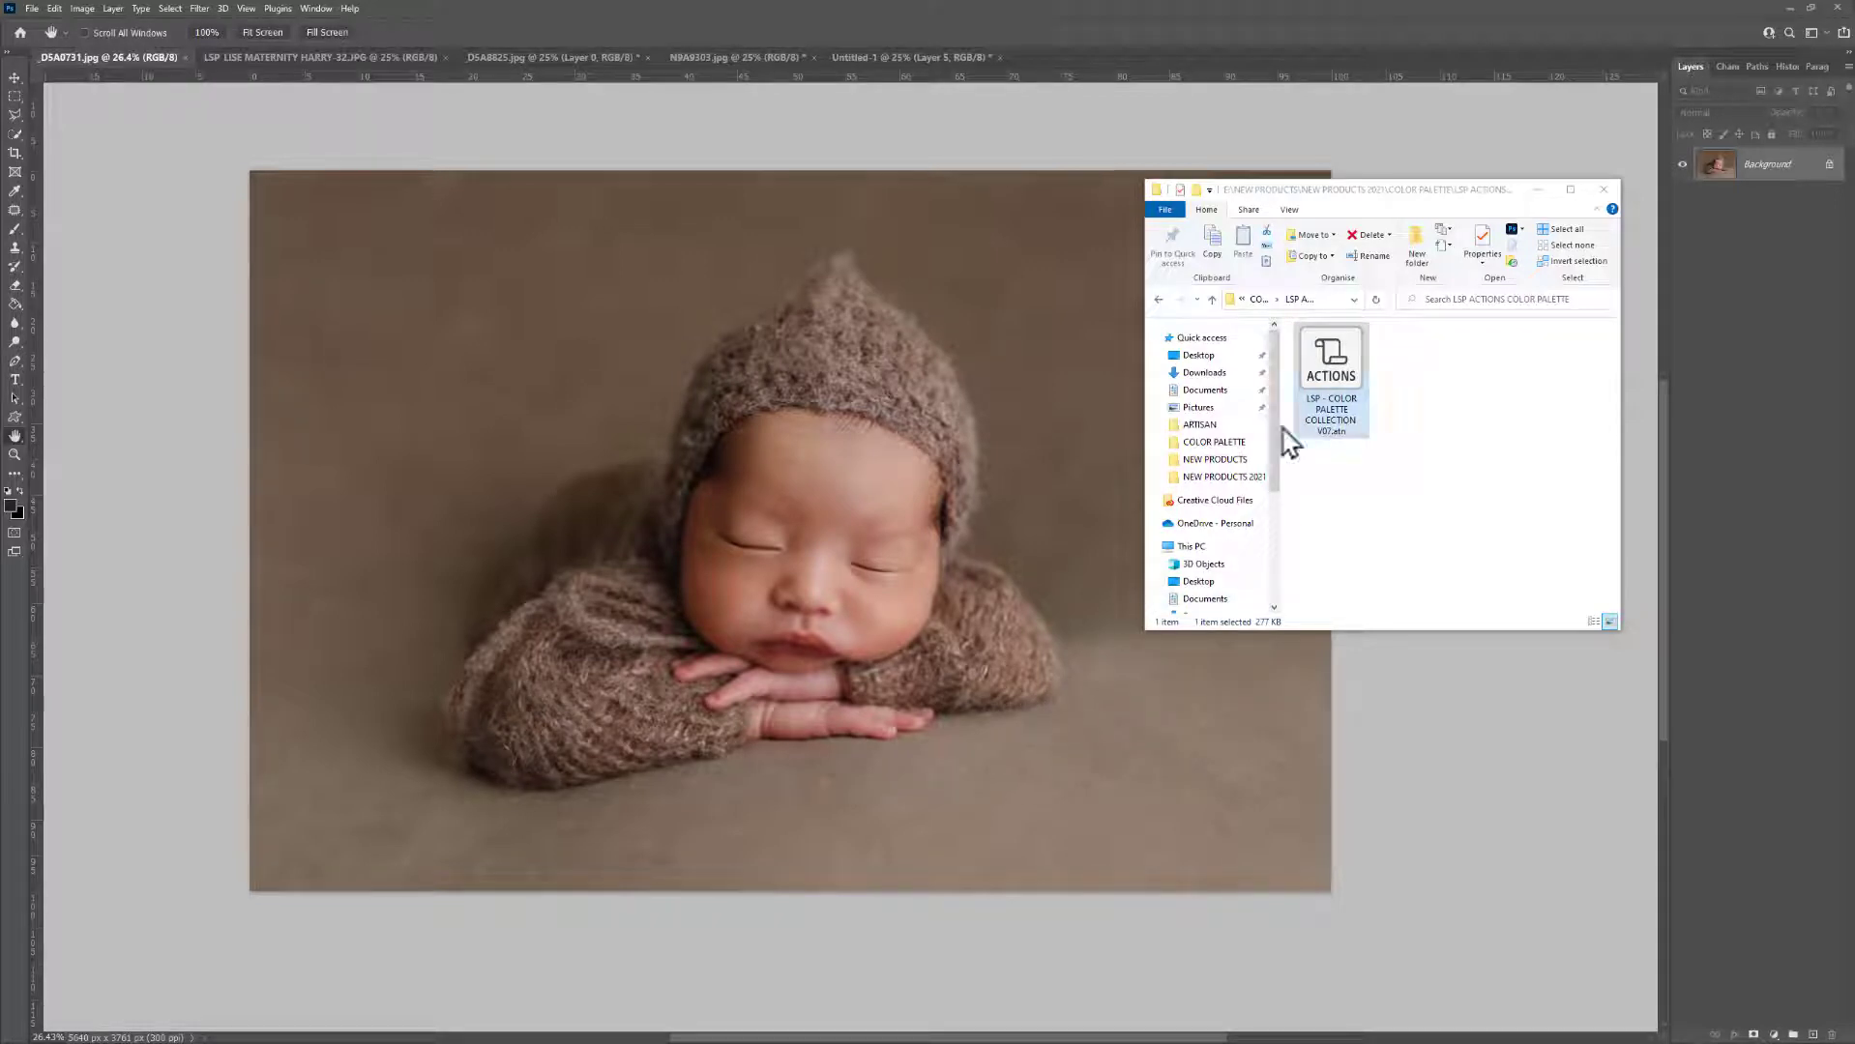
pyautogui.doubleClick(1335, 379)
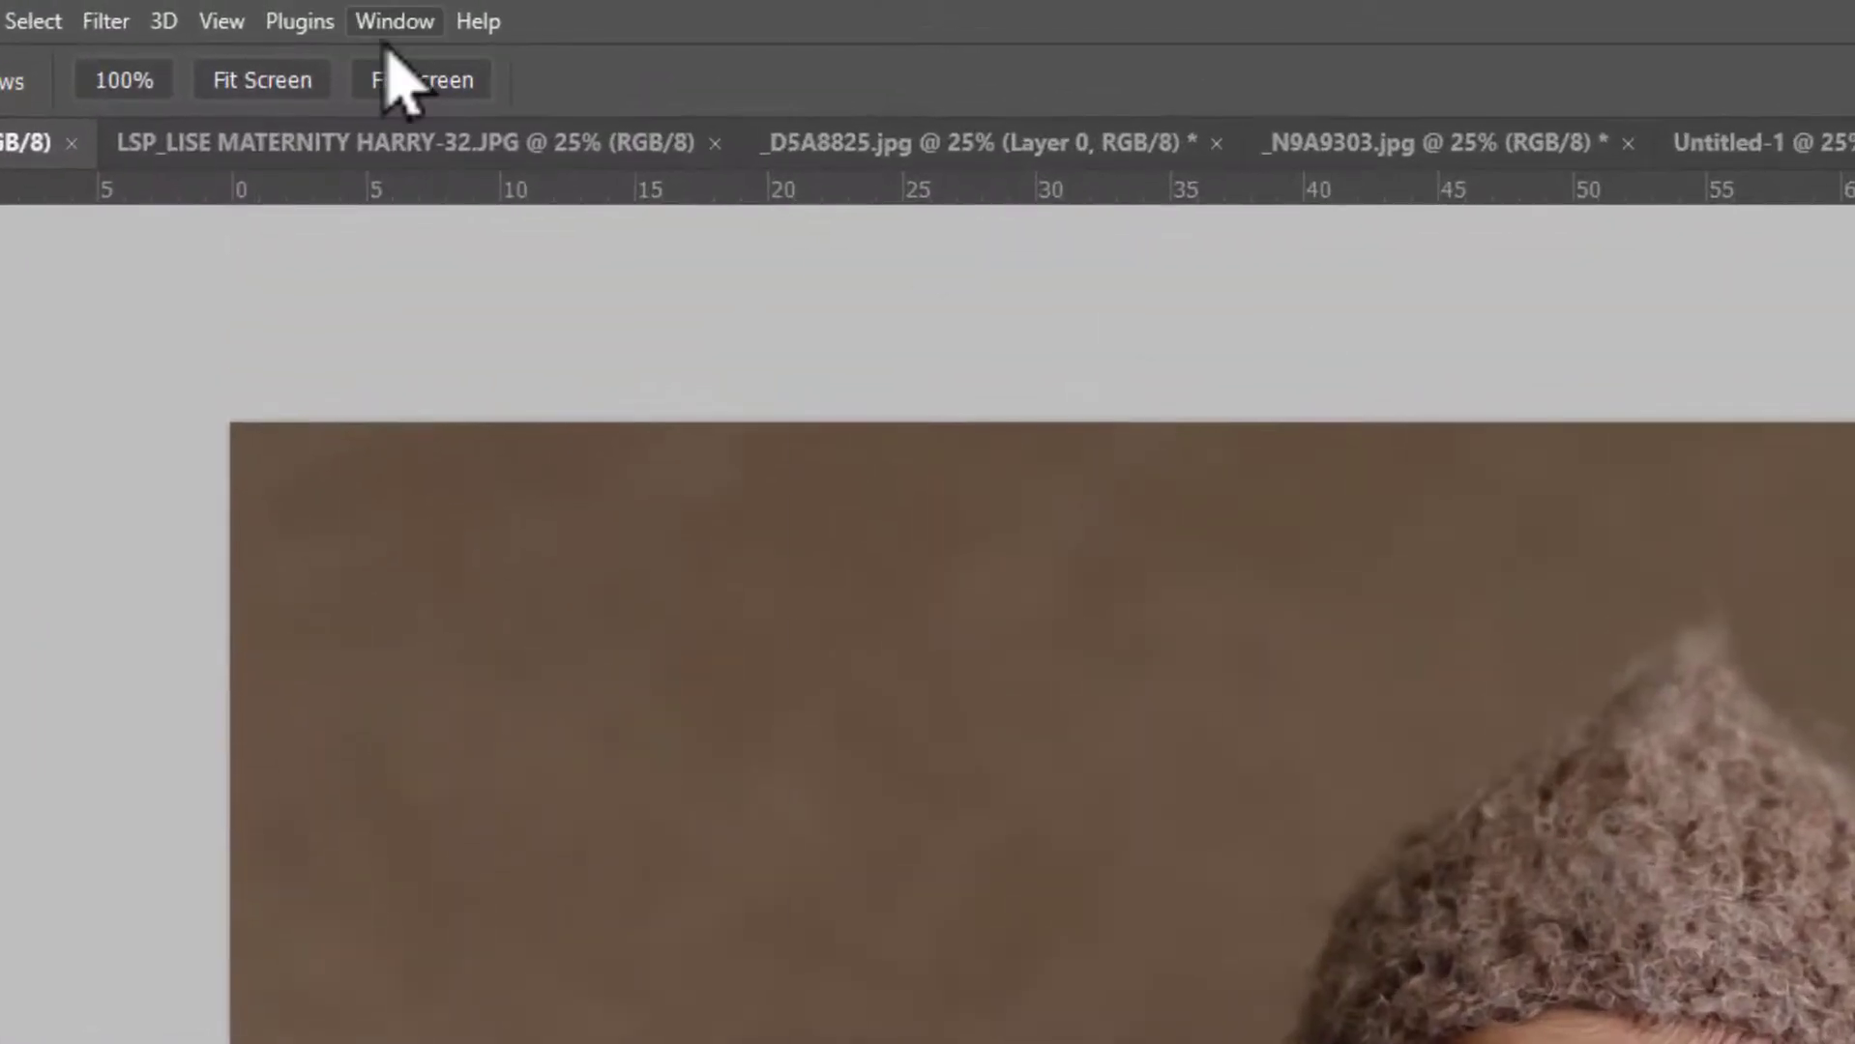
# - Show the Actions panel from the Window menu and widen and lengthen it to reveal full names
pyautogui.click(316, 8)
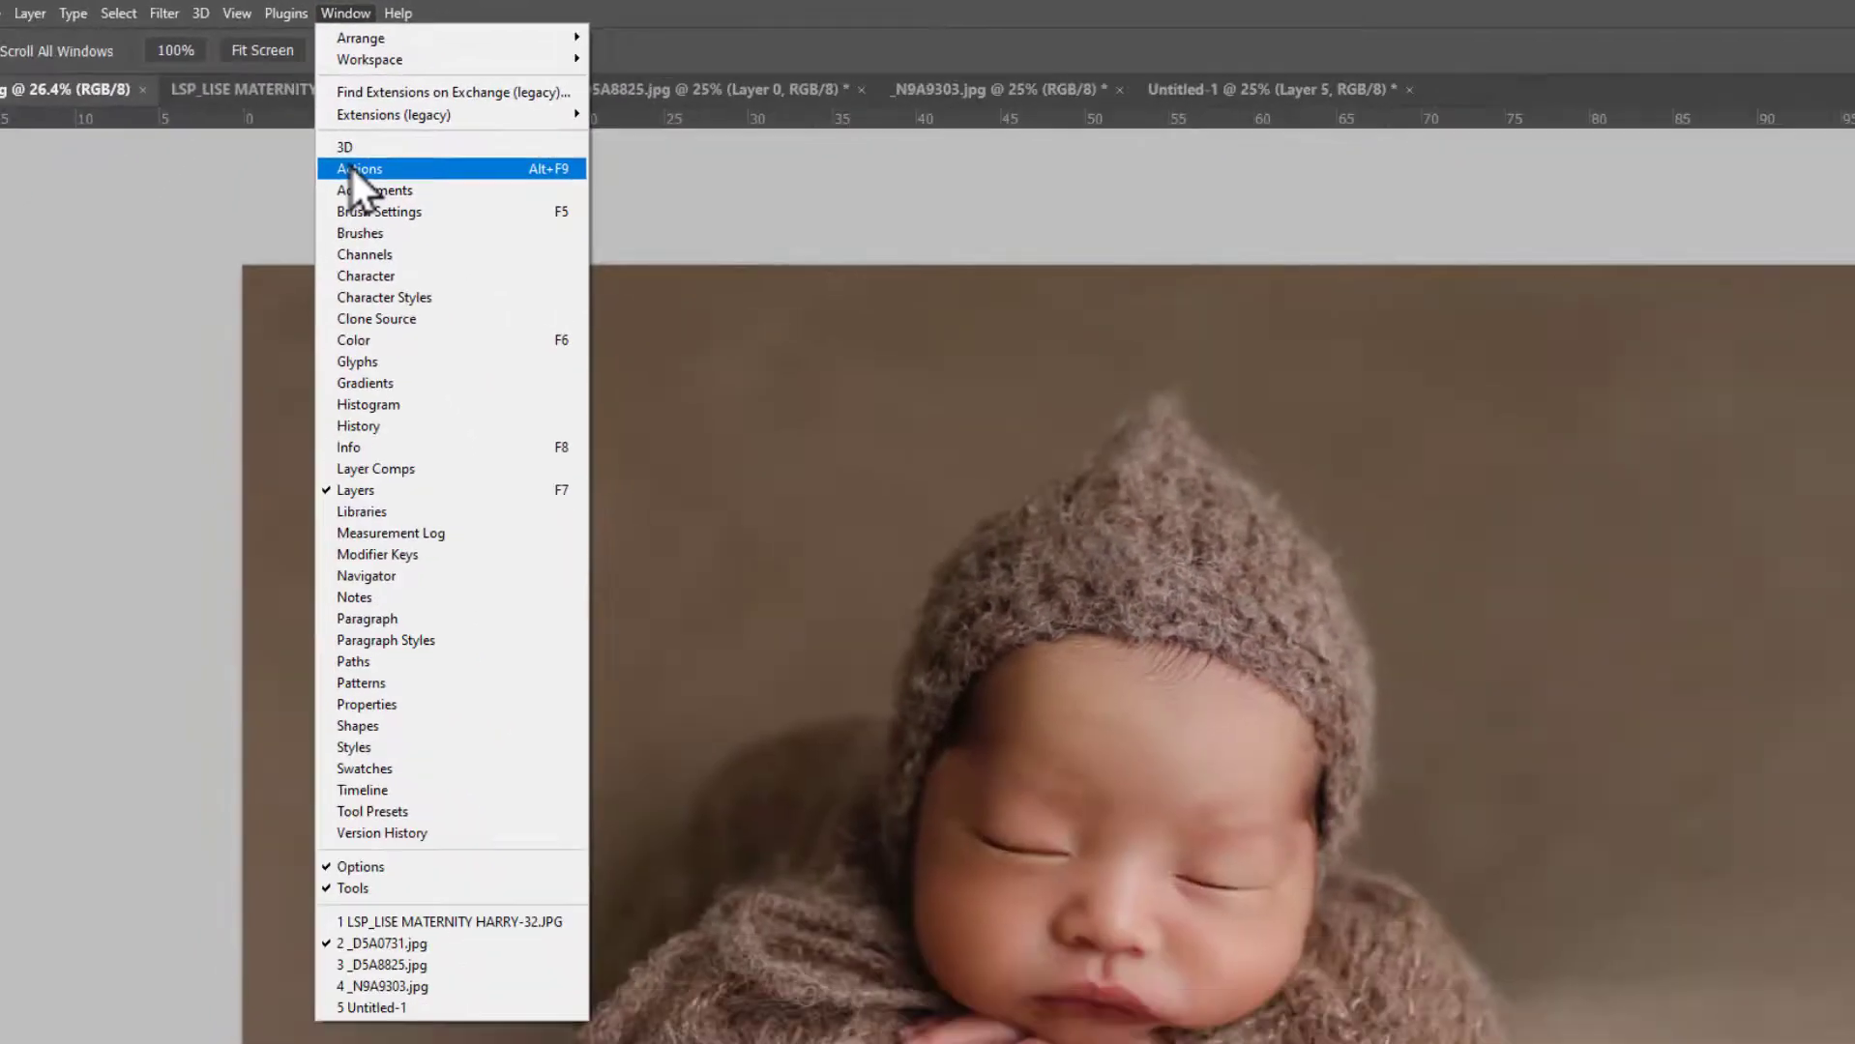
pyautogui.click(359, 168)
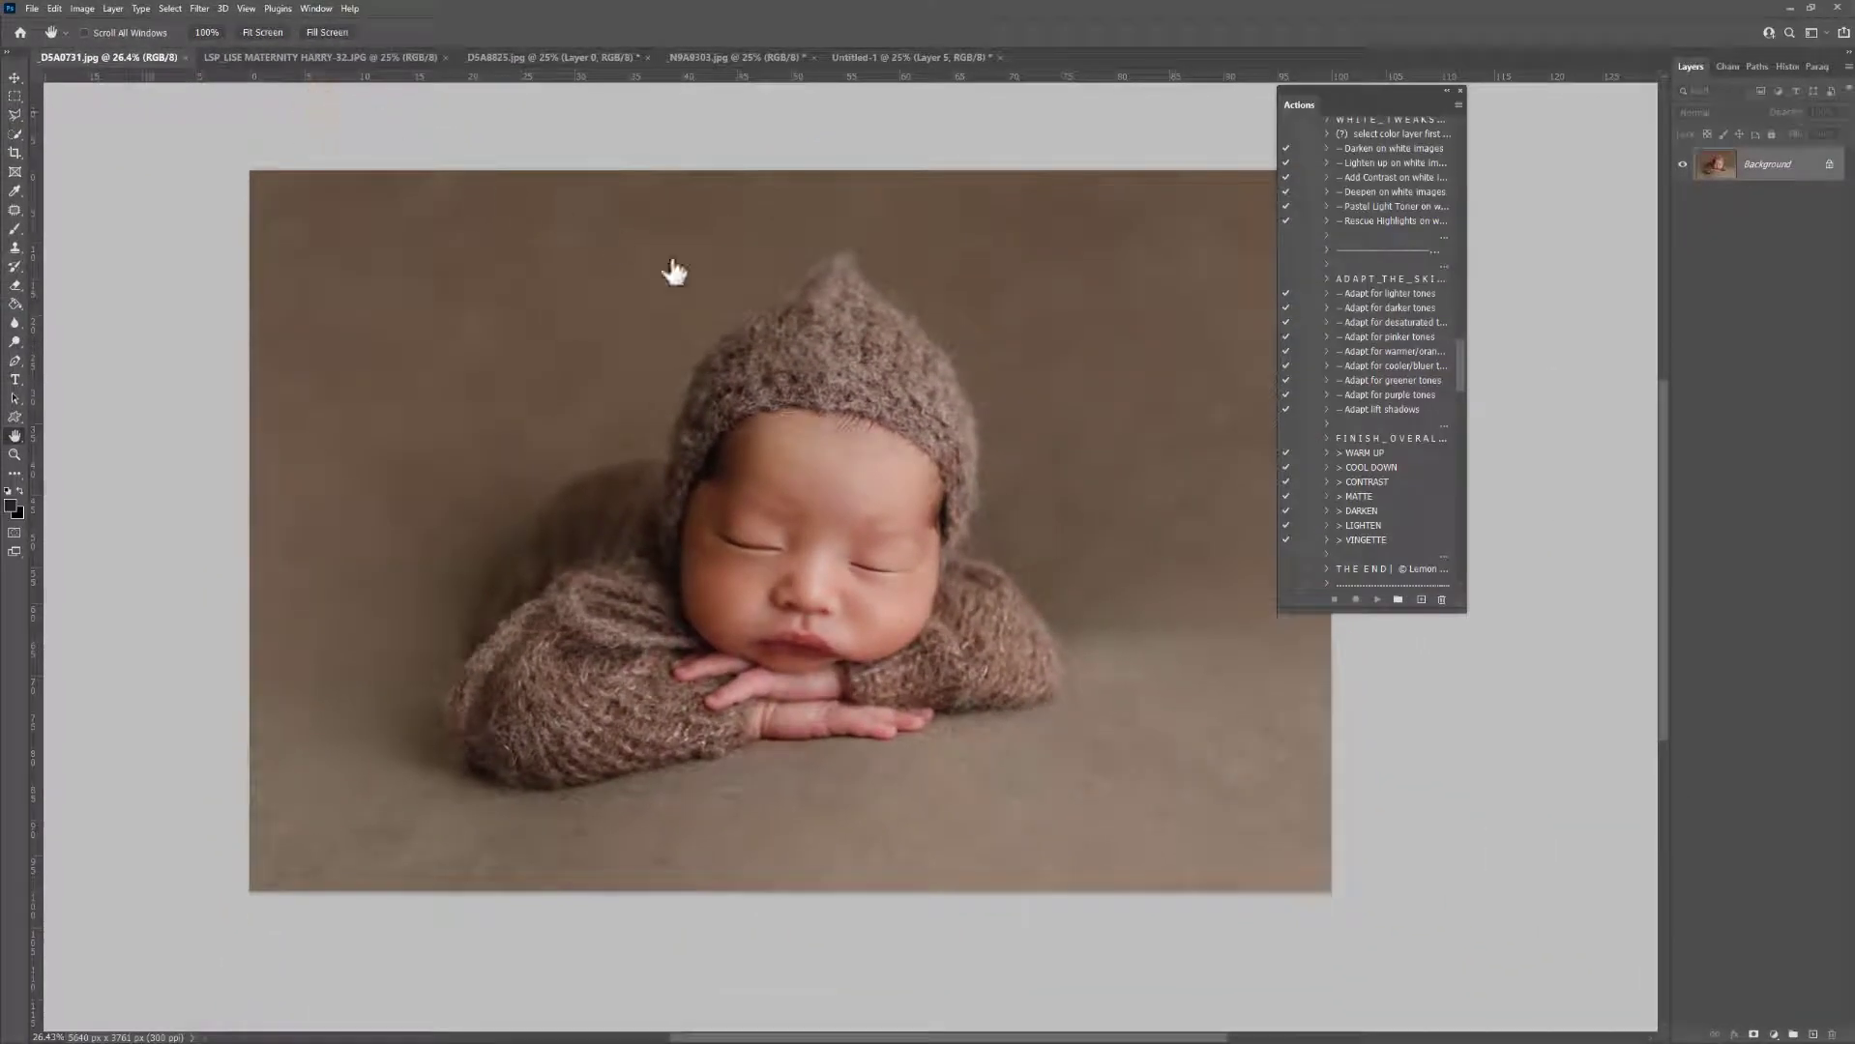
pyautogui.moveTo(1275, 520); pyautogui.dragTo(1173, 523)
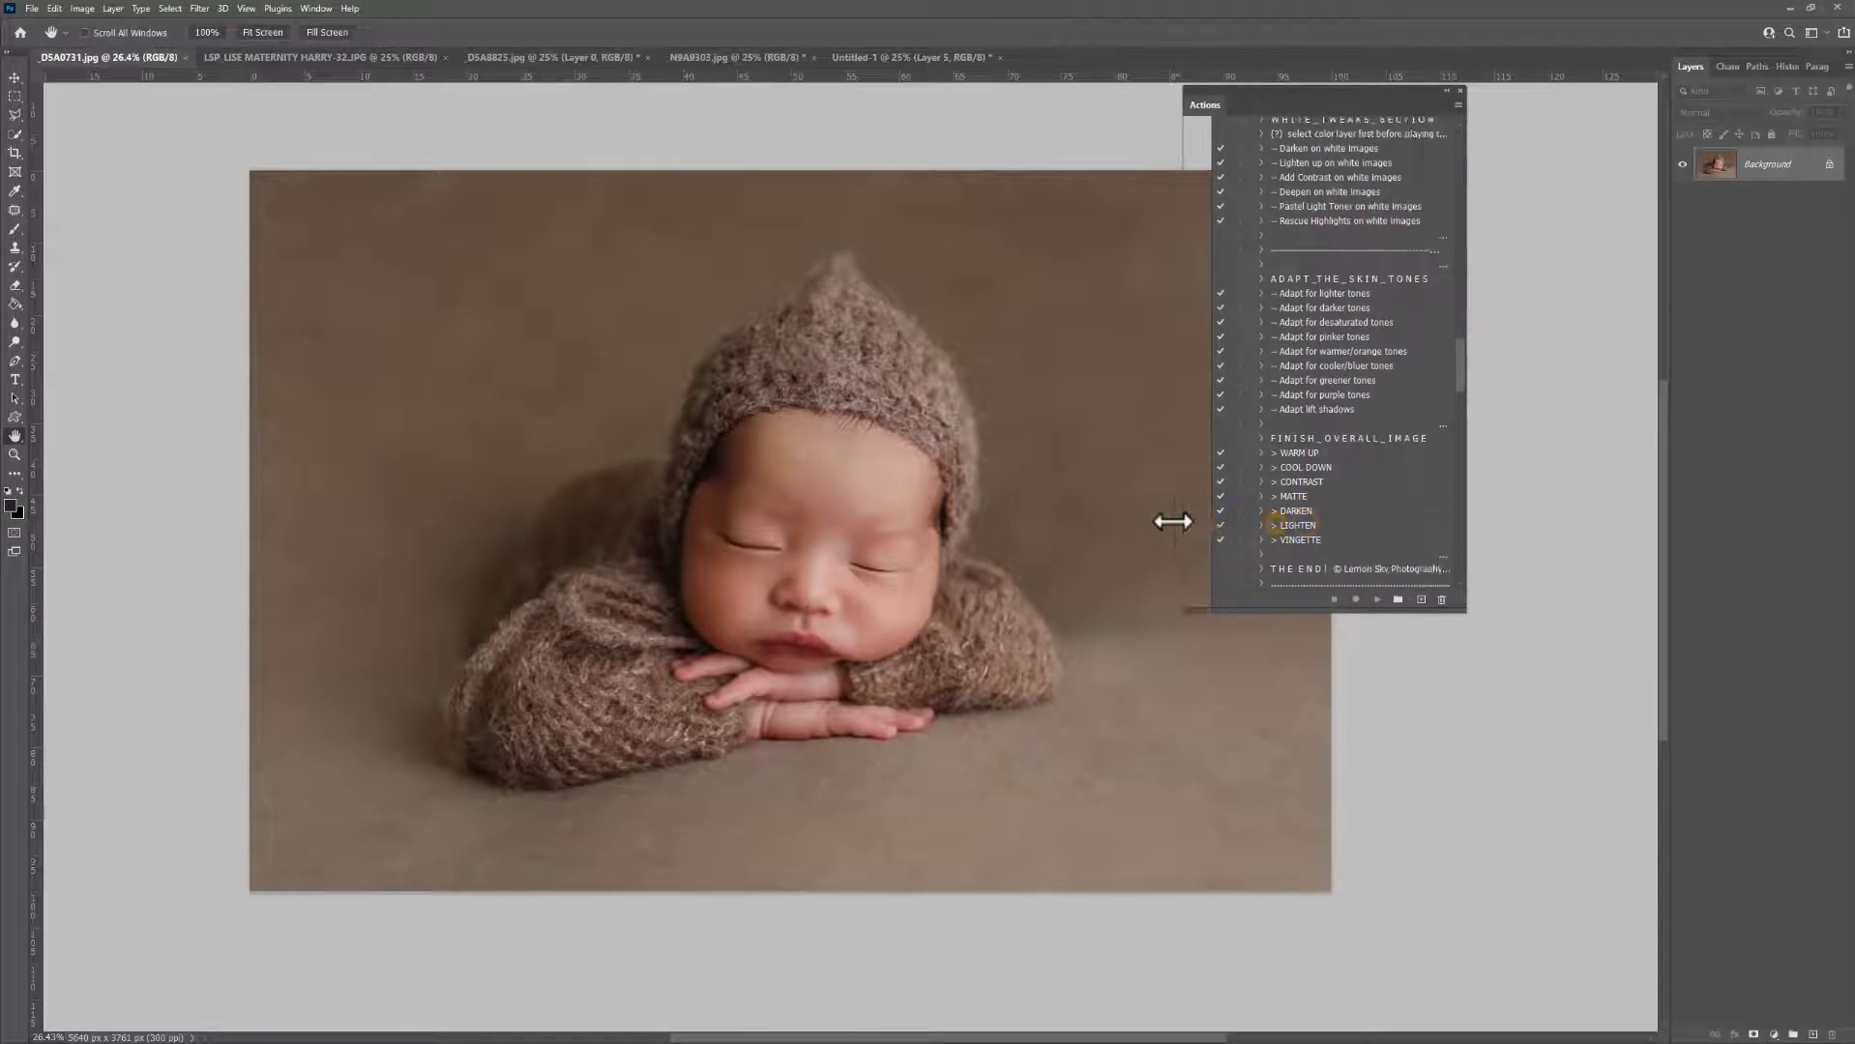
pyautogui.moveTo(1366, 610); pyautogui.dragTo(1379, 684)
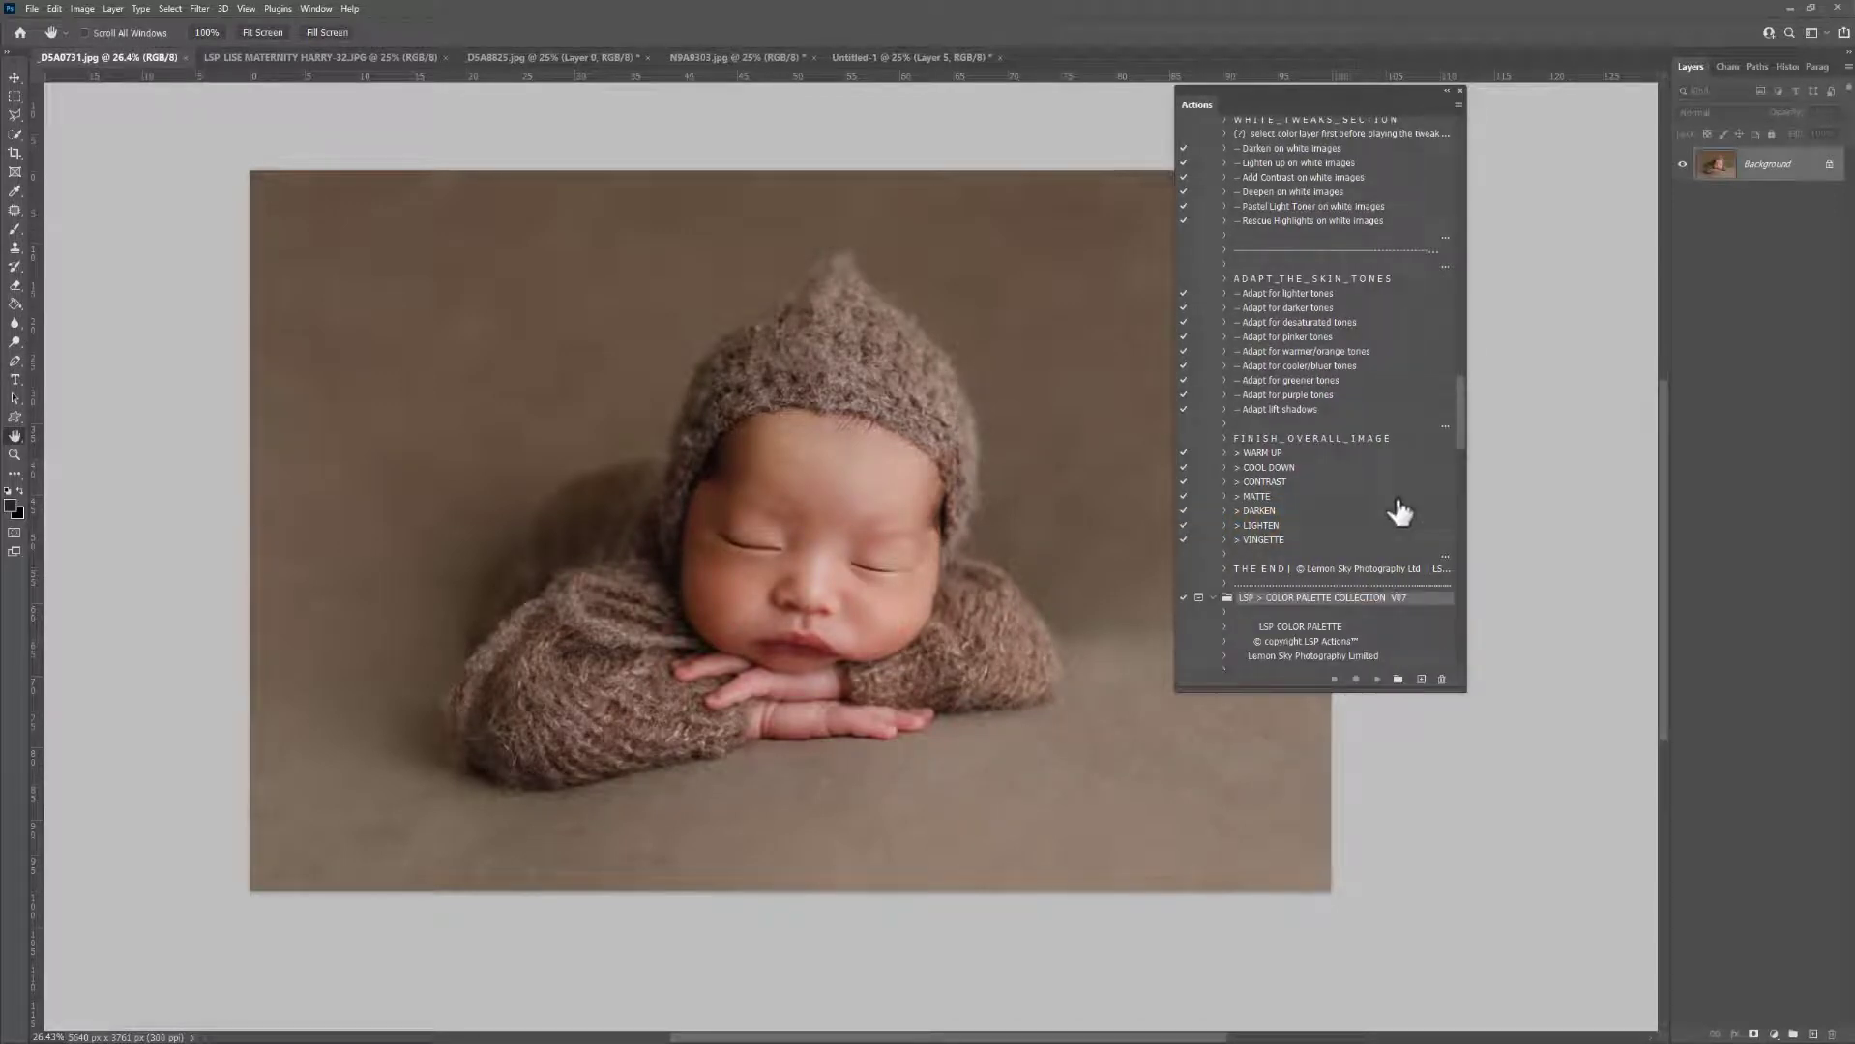
pyautogui.scroll(-2, 1399, 512)
pyautogui.moveTo(1458, 436)
pyautogui.mouseDown()
pyautogui.moveTo(1469, 551)
pyautogui.moveTo(1468, 424)
pyautogui.mouseUp()
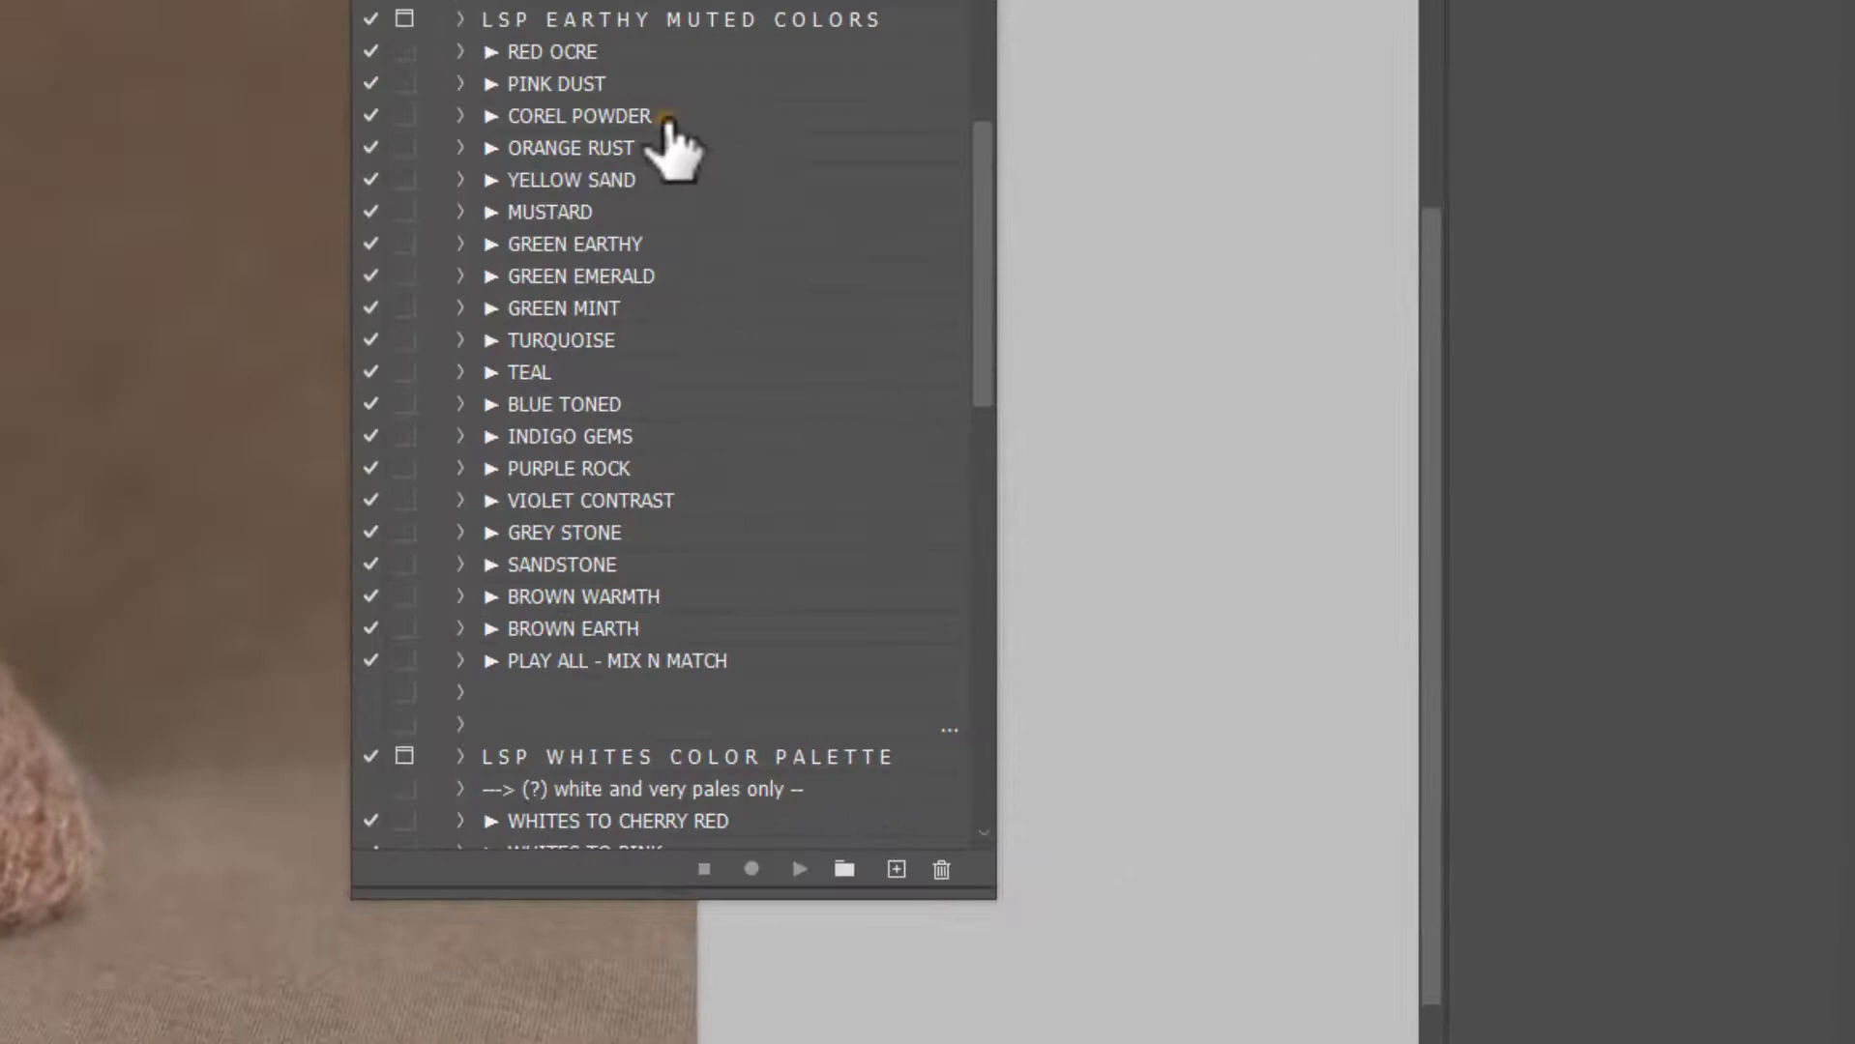
# - Select the COREL POWDER action and resize the Actions panel
pyautogui.click(666, 117)
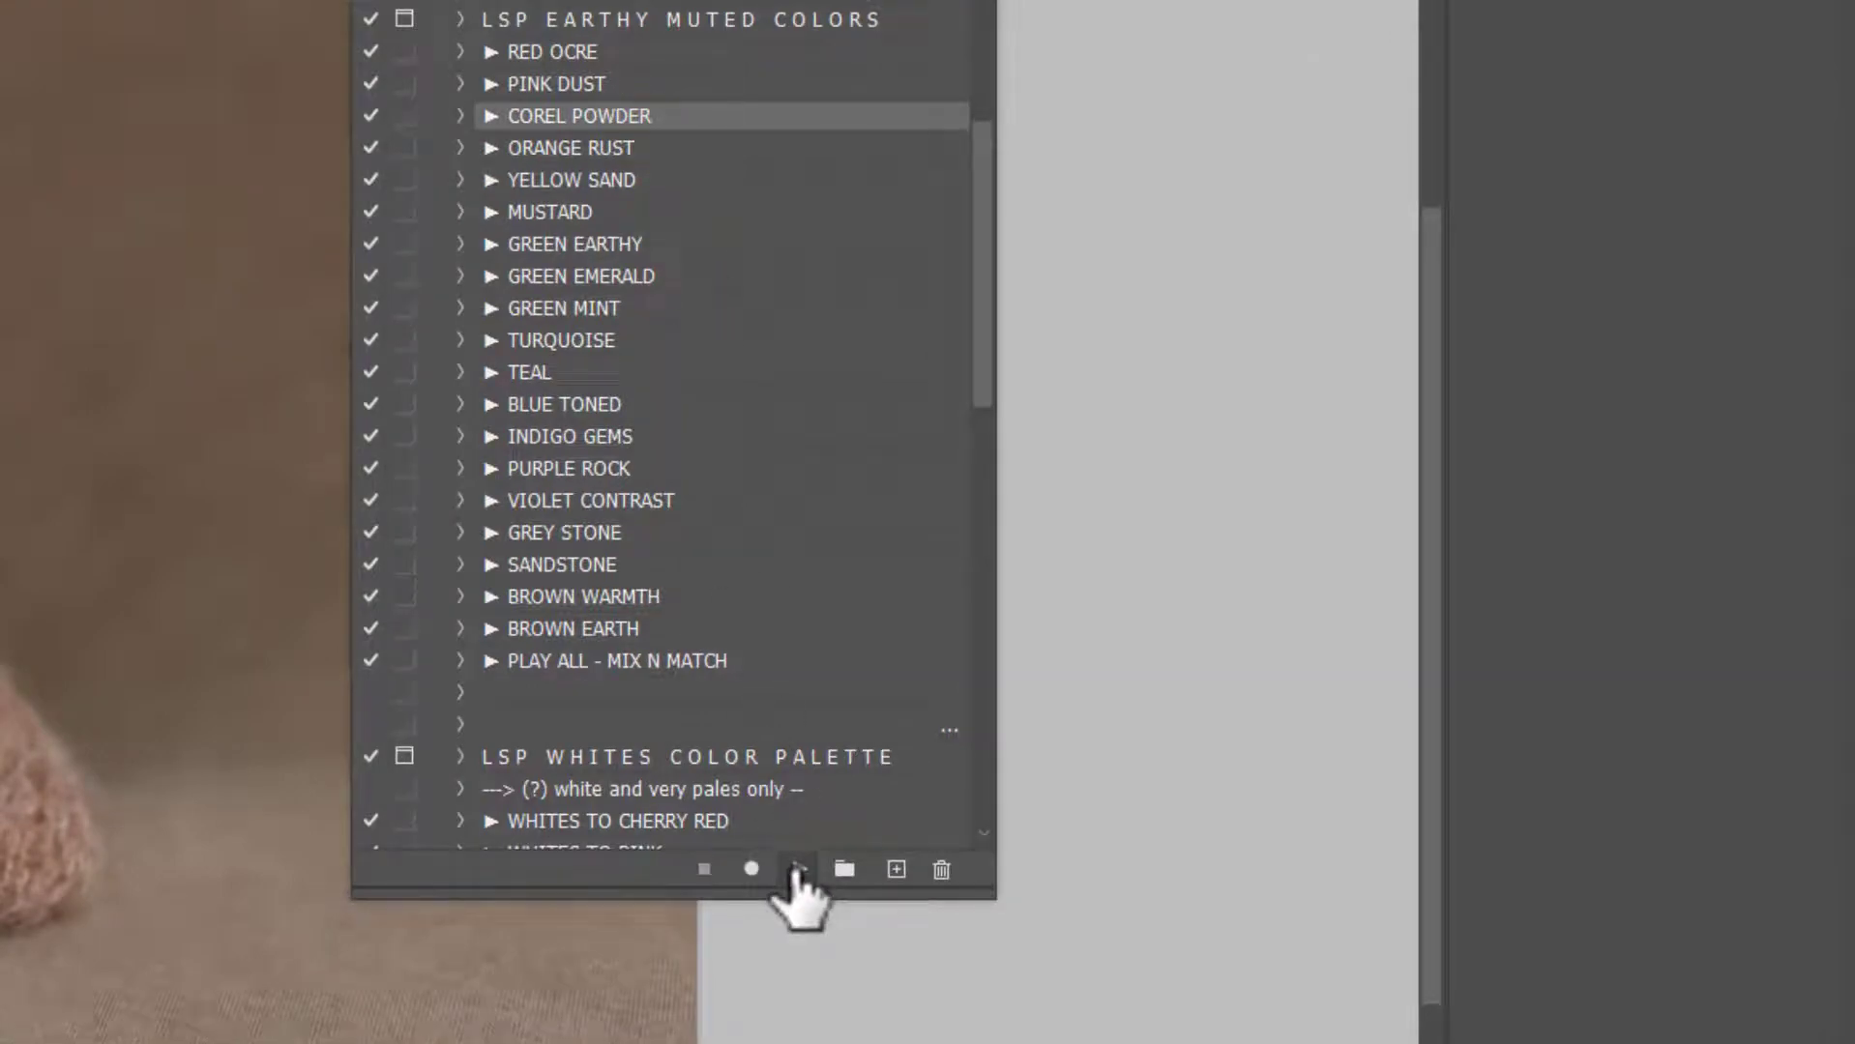
pyautogui.click(668, 116)
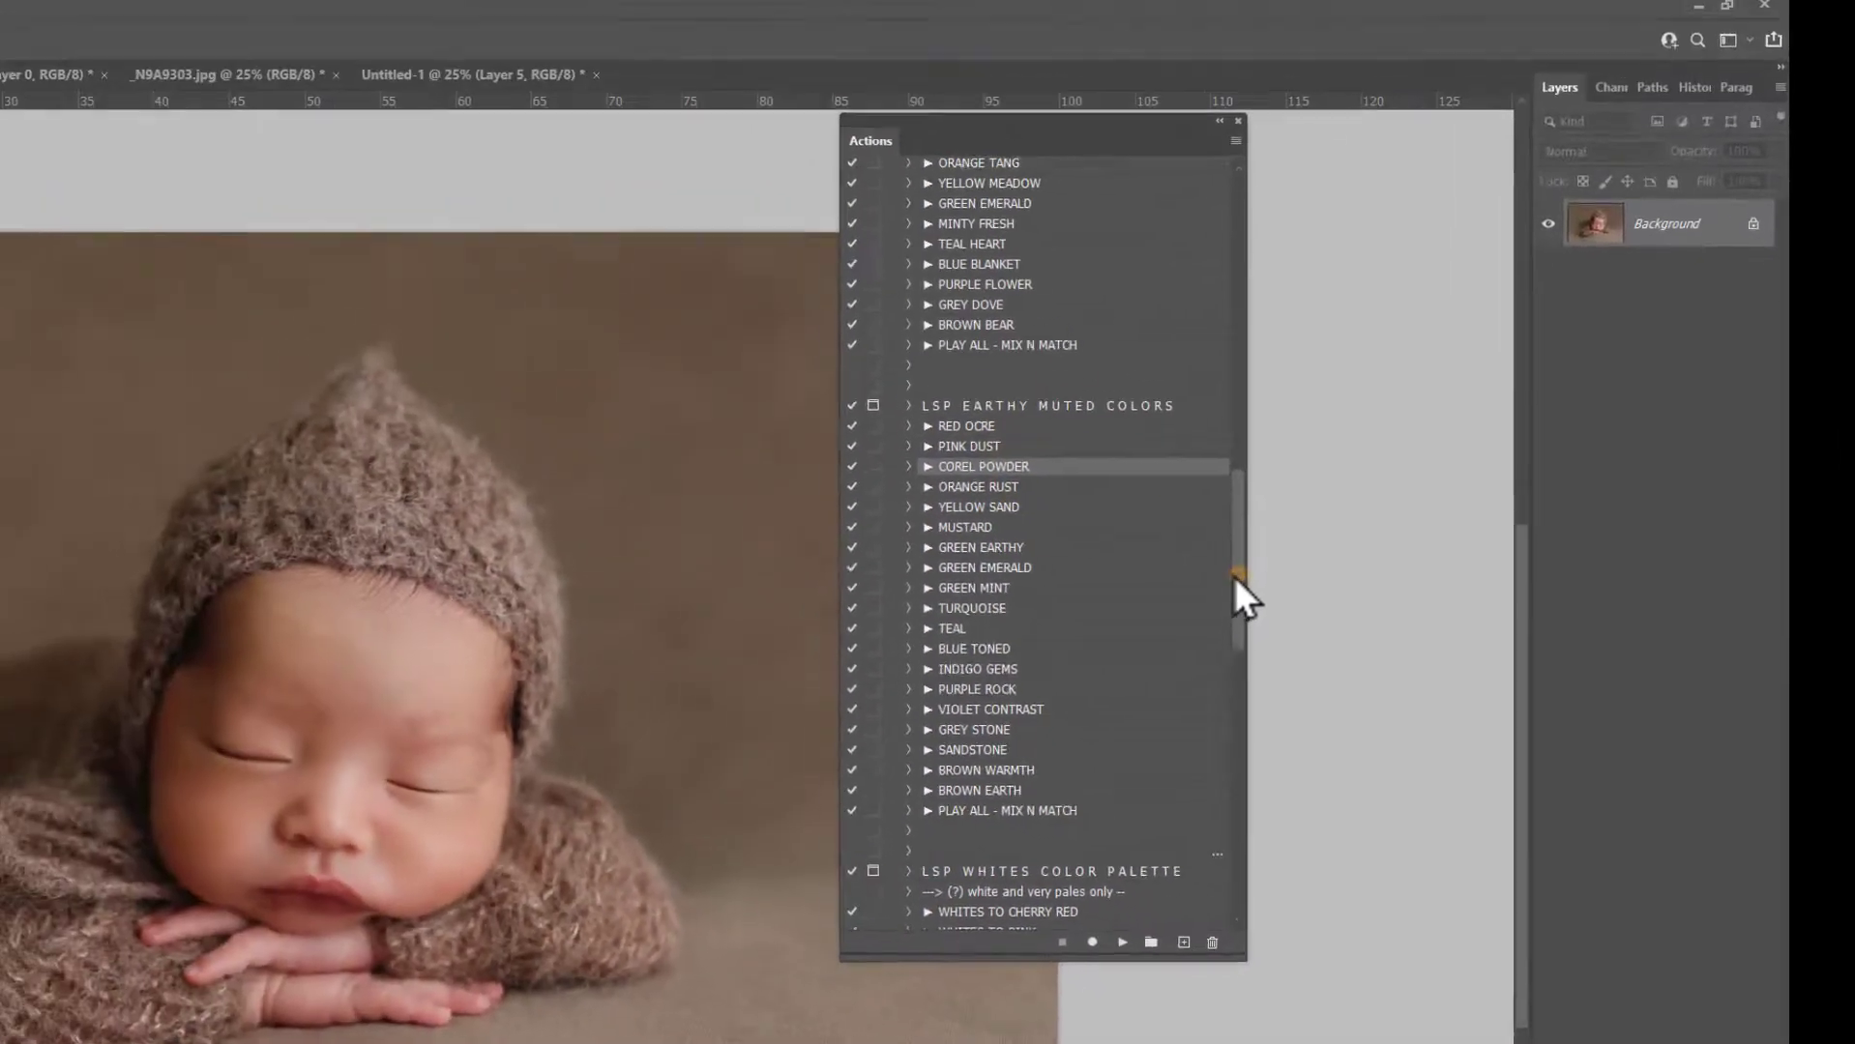
pyautogui.moveTo(1236, 573); pyautogui.dragTo(1246, 400)
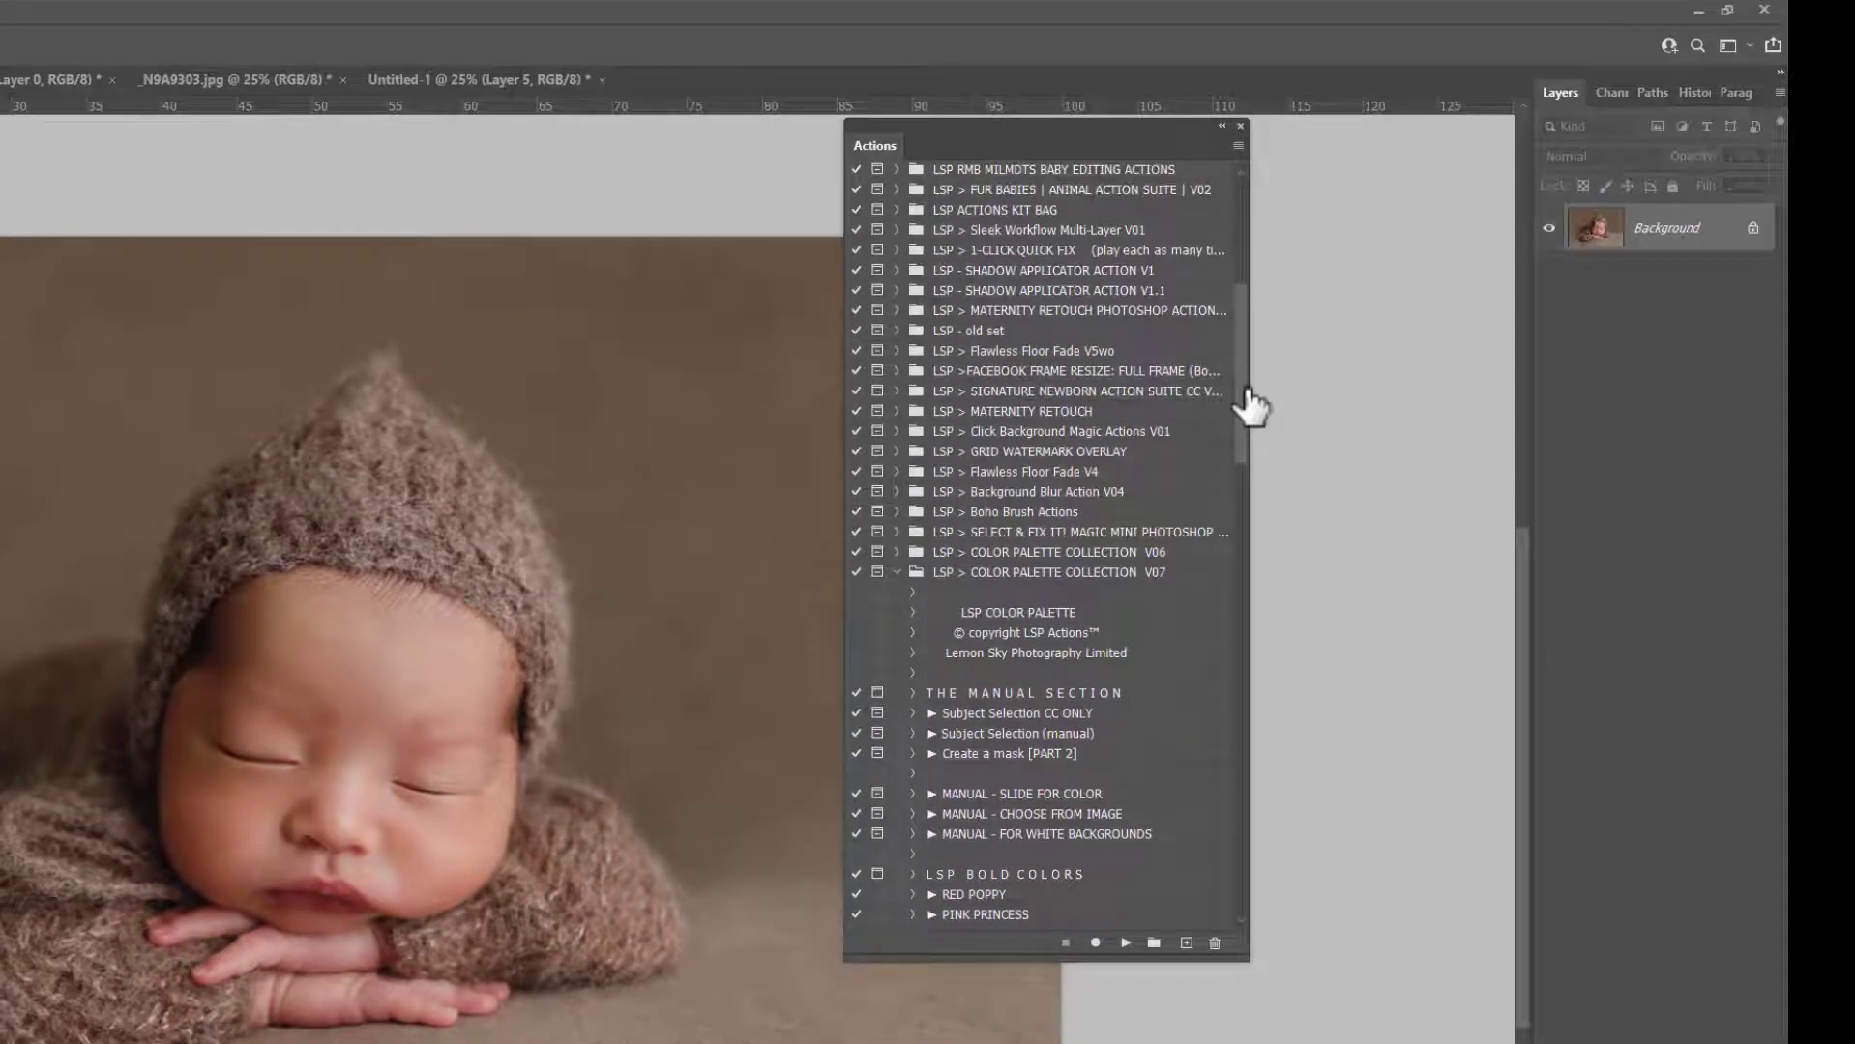
# - Move the collapsed V07 set to the top, expand it, and drag the panel toward Layers
pyautogui.click(897, 575)
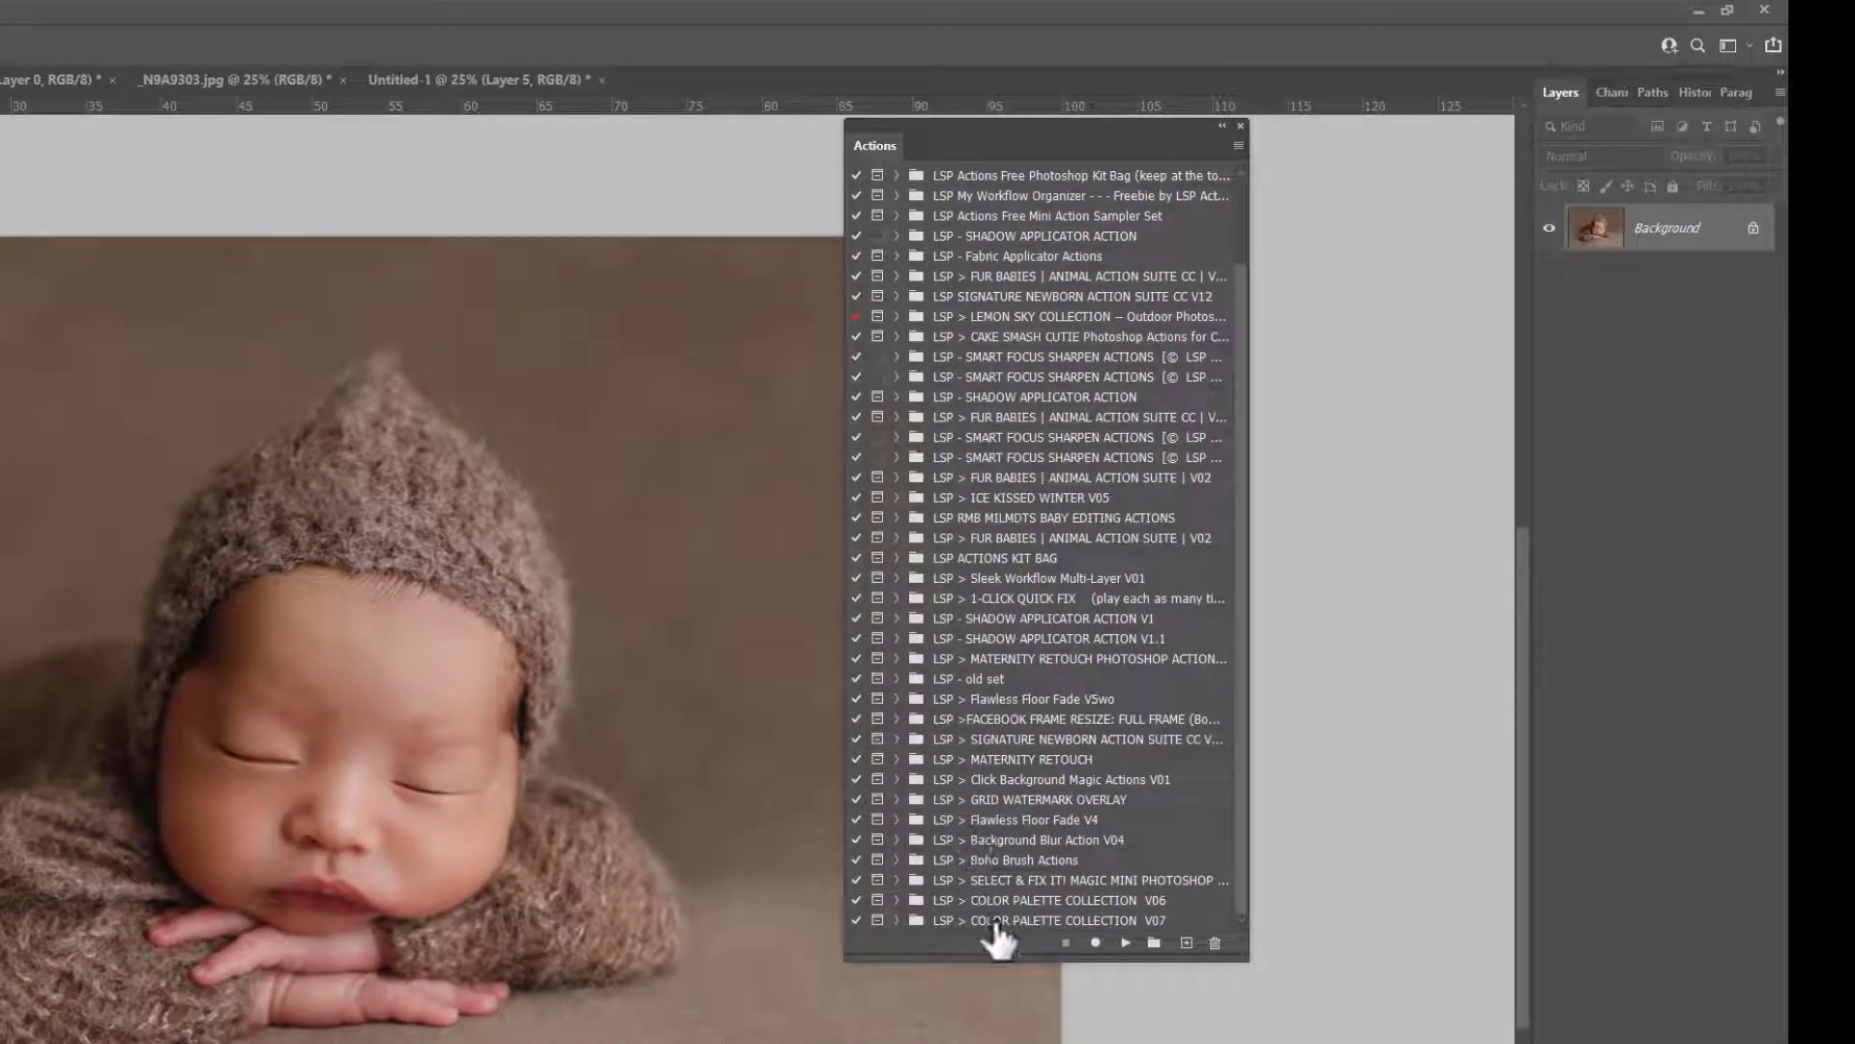
pyautogui.moveTo(996, 924); pyautogui.dragTo(979, 166)
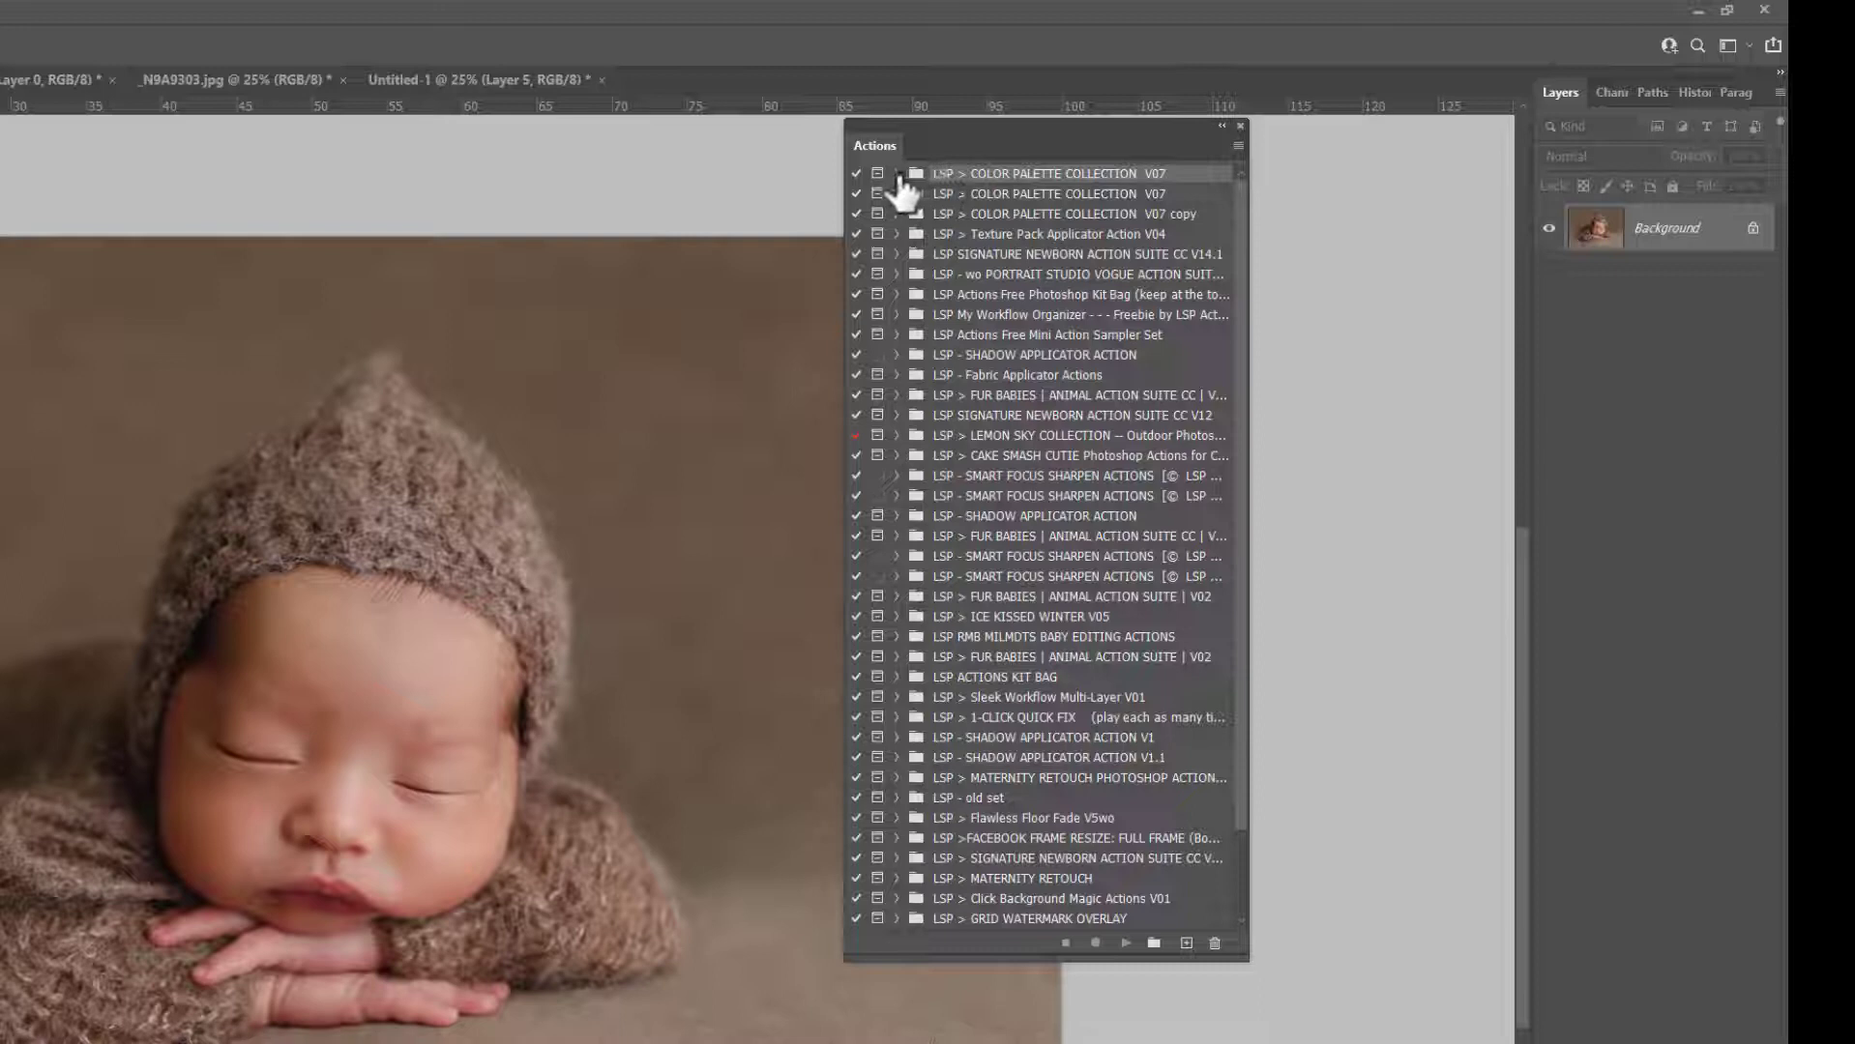
pyautogui.click(897, 175)
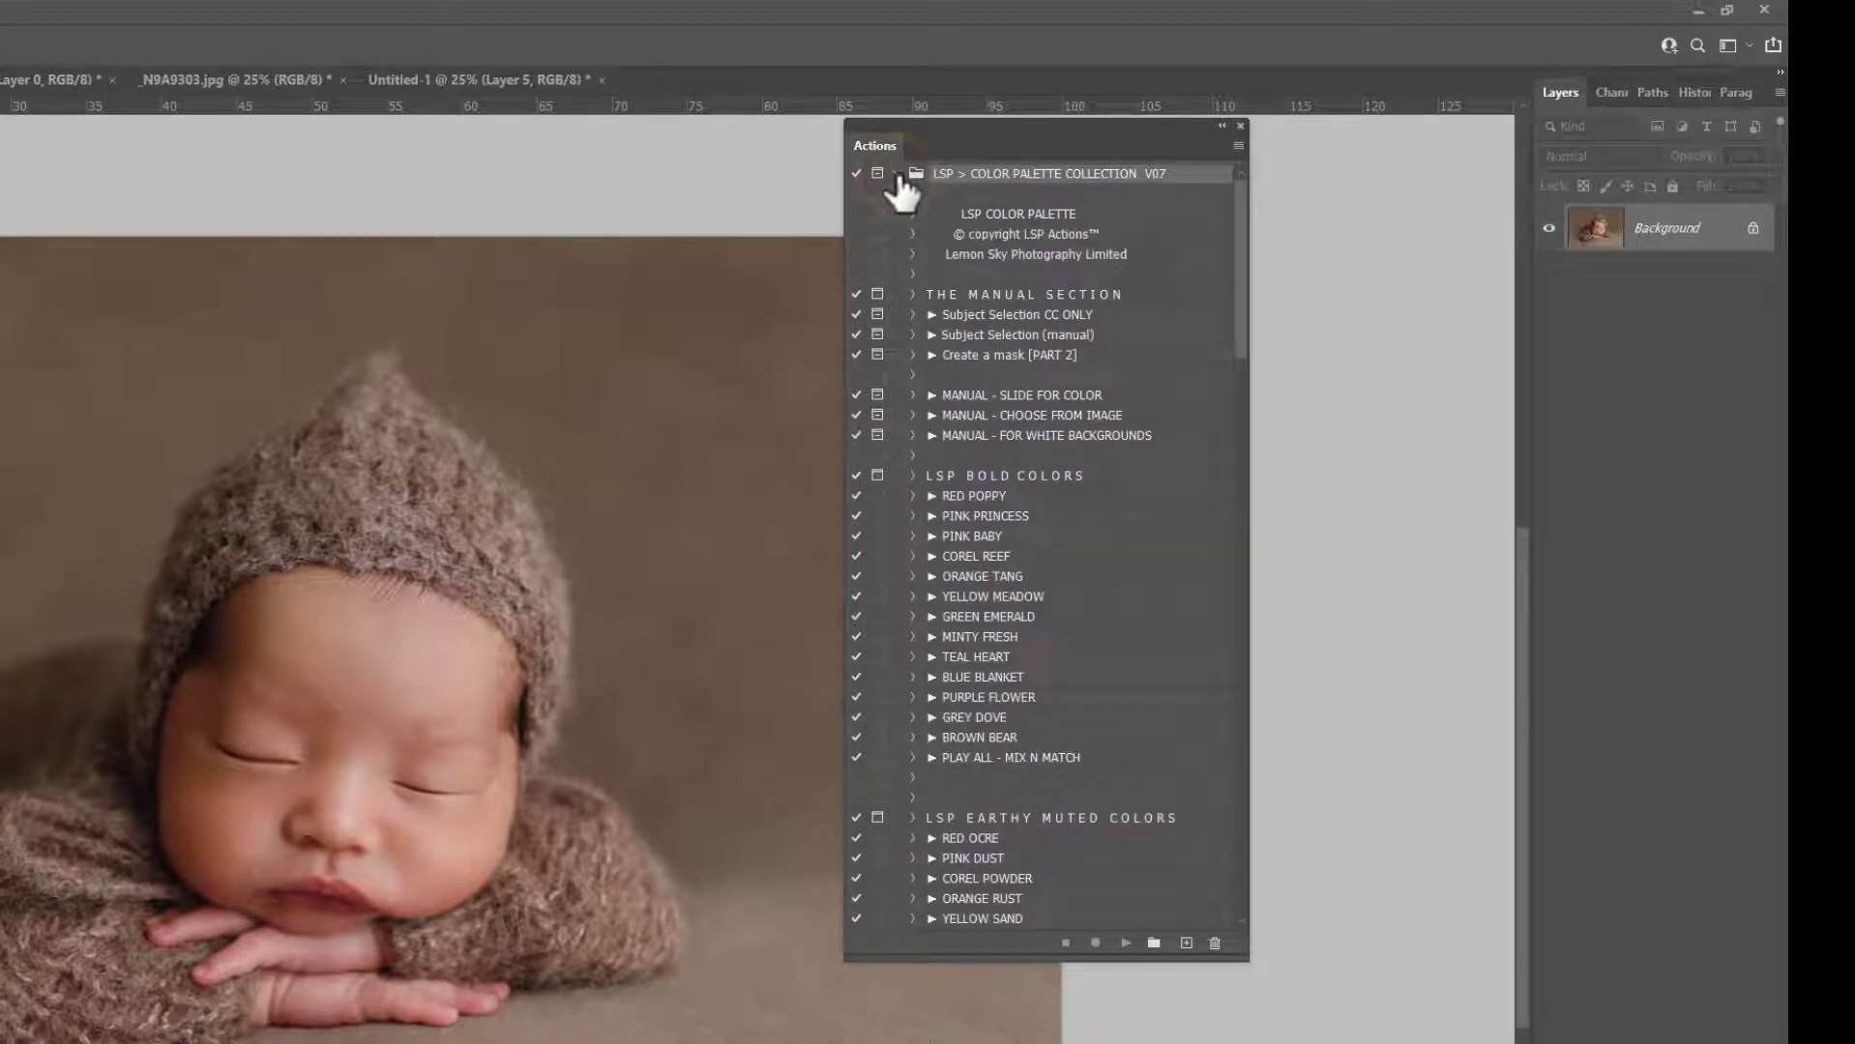
pyautogui.moveTo(876, 141); pyautogui.dragTo(1099, 189)
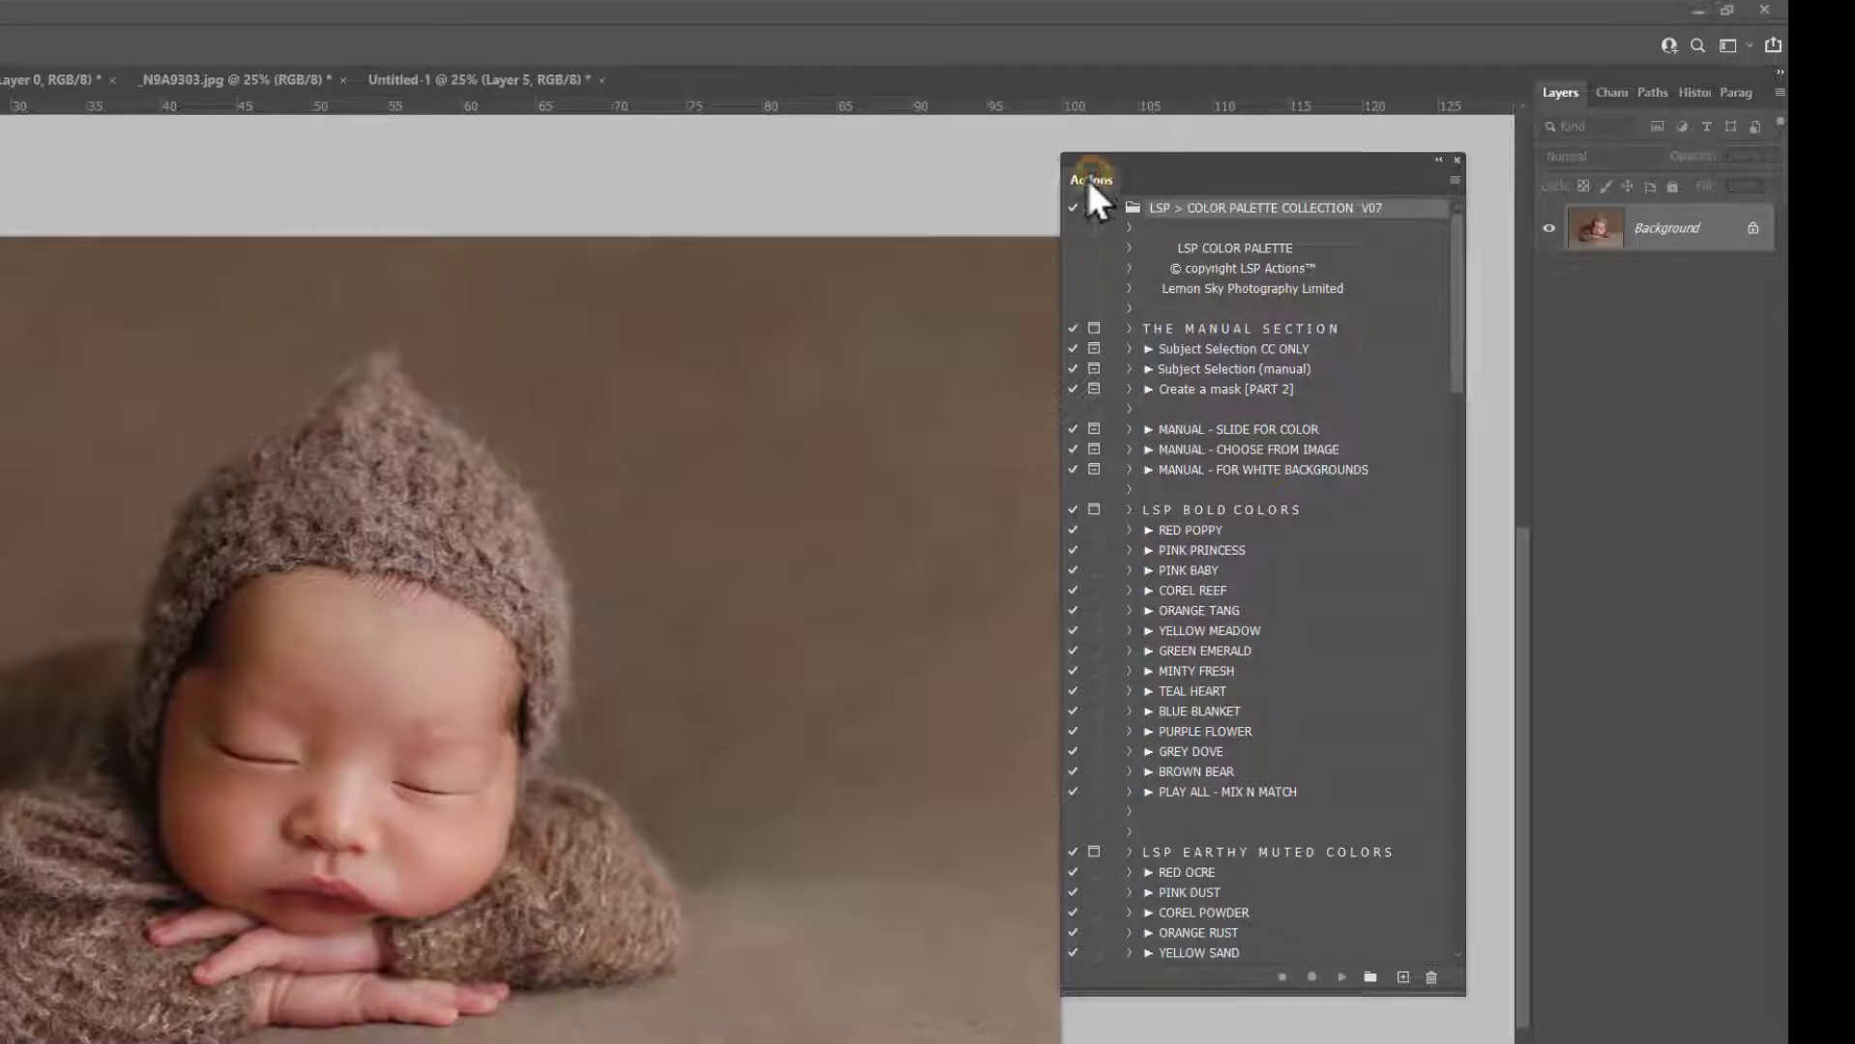
# - Dock the Actions panel as its own column beside Layers and check the Window menu
pyautogui.moveTo(1093, 181); pyautogui.dragTo(1523, 246)
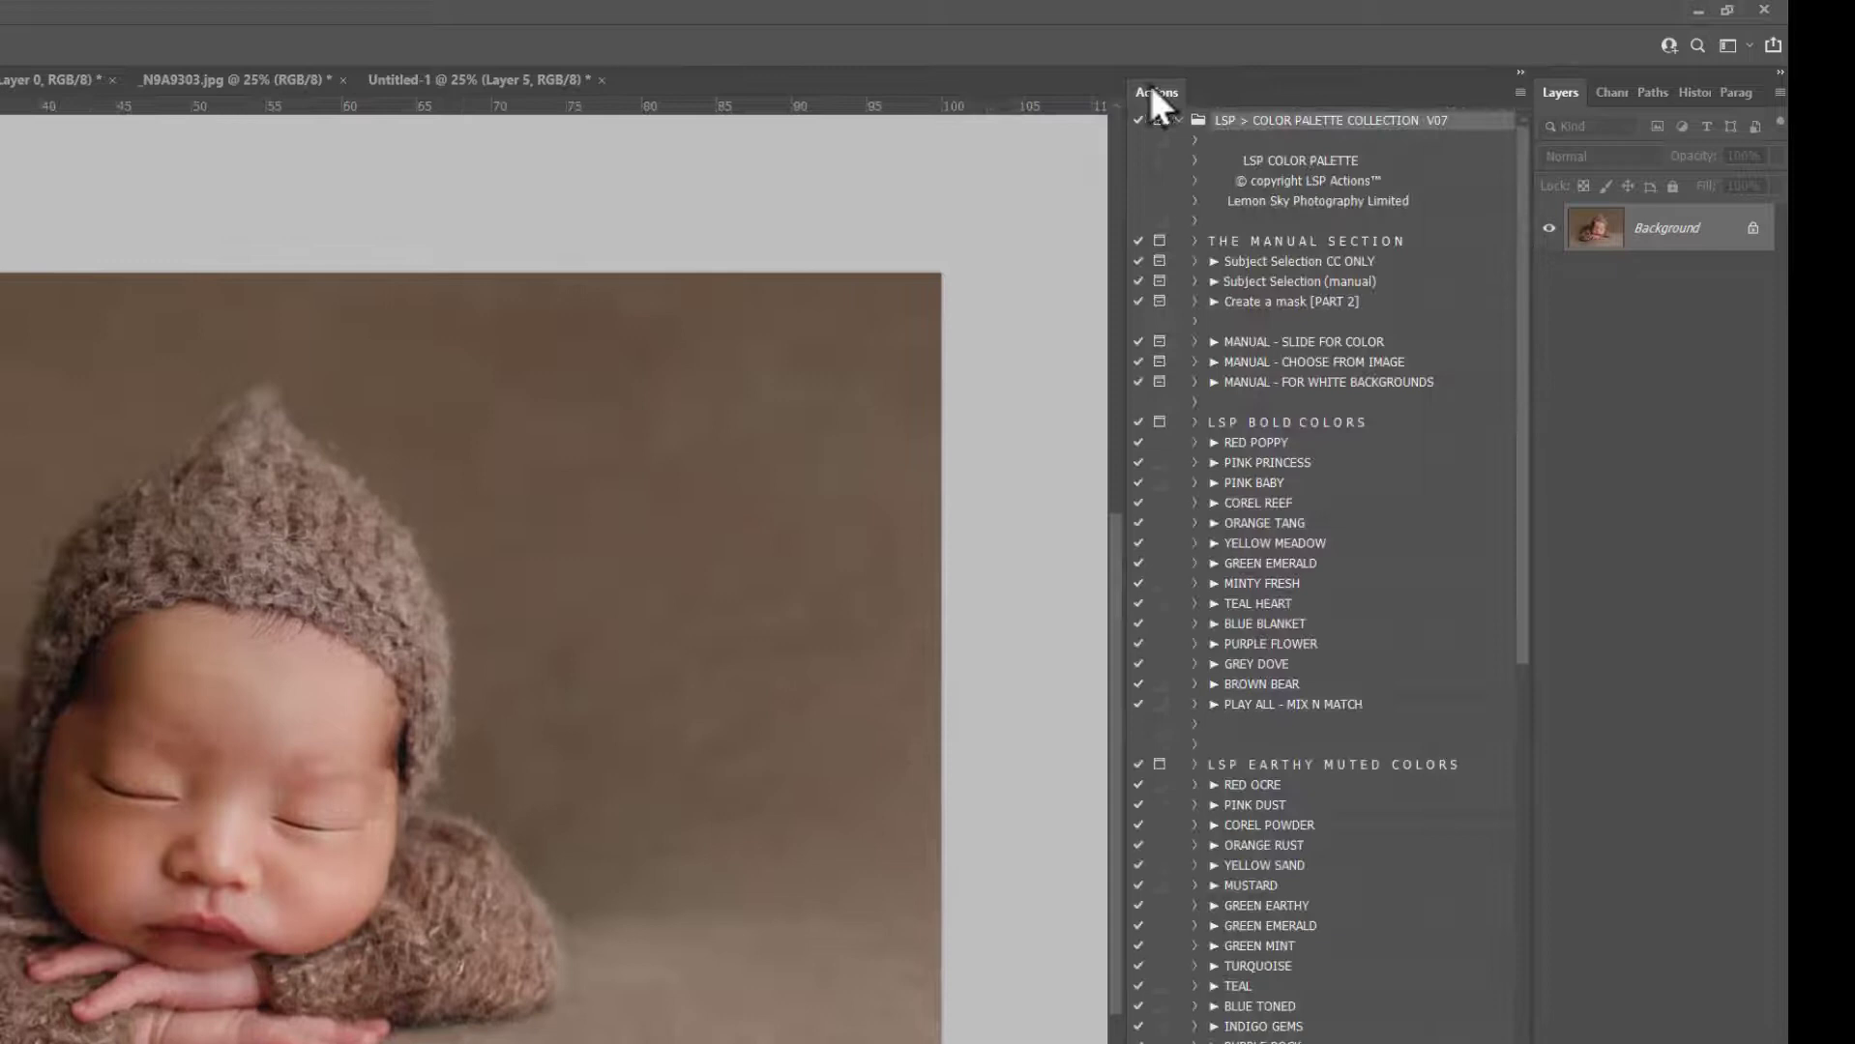
pyautogui.moveTo(1157, 91); pyautogui.dragTo(1563, 81)
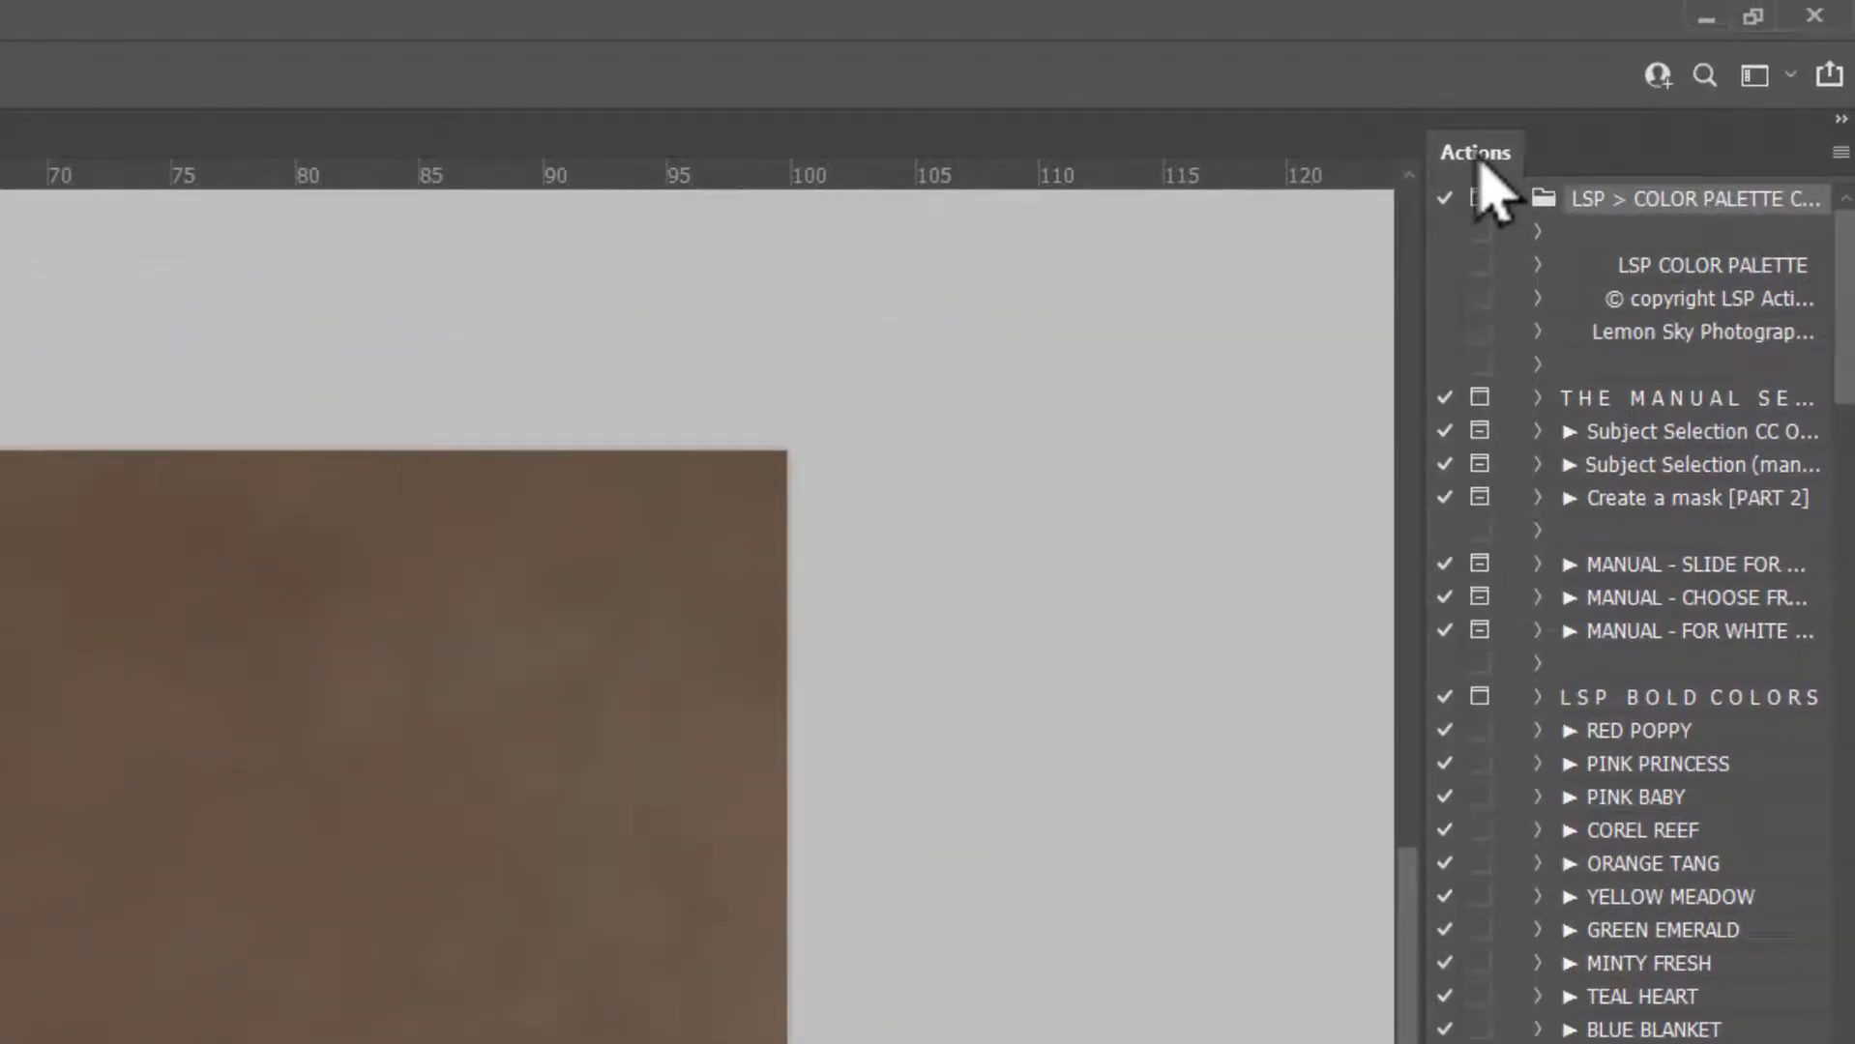
pyautogui.moveTo(1480, 162); pyautogui.dragTo(1419, 385)
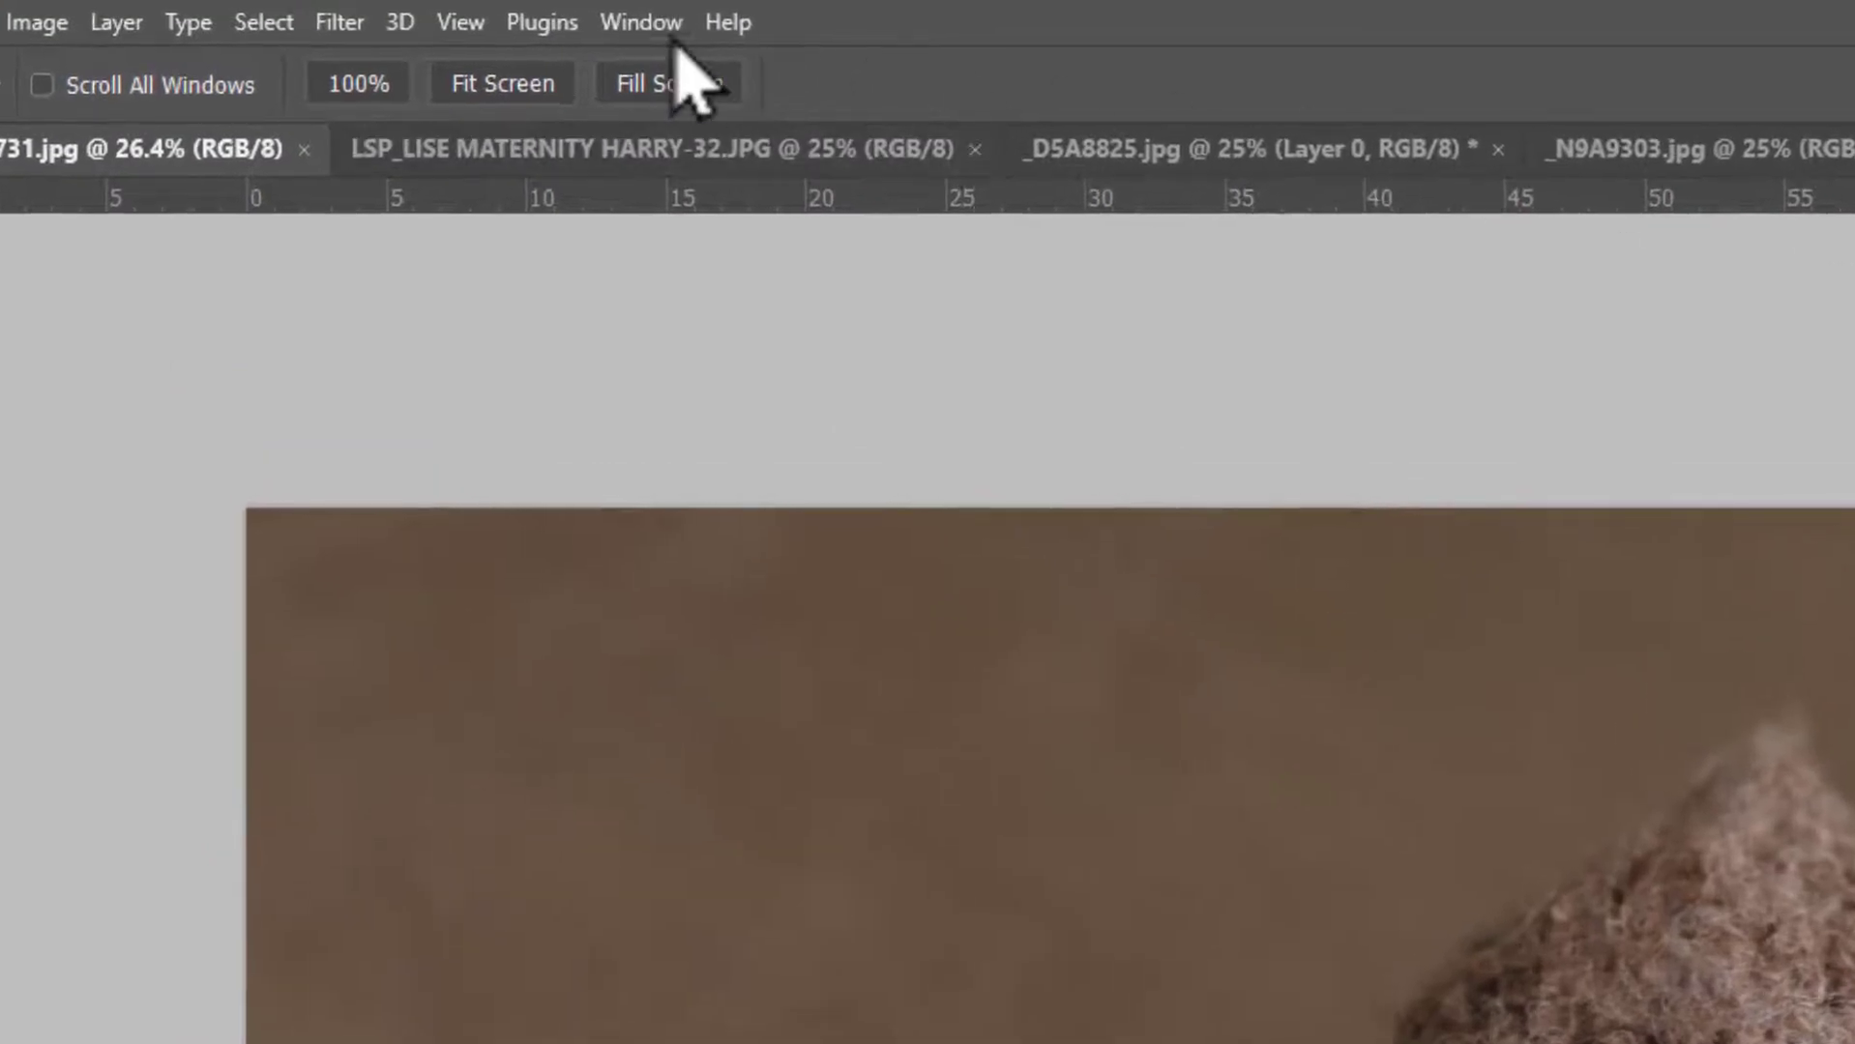
pyautogui.click(642, 22)
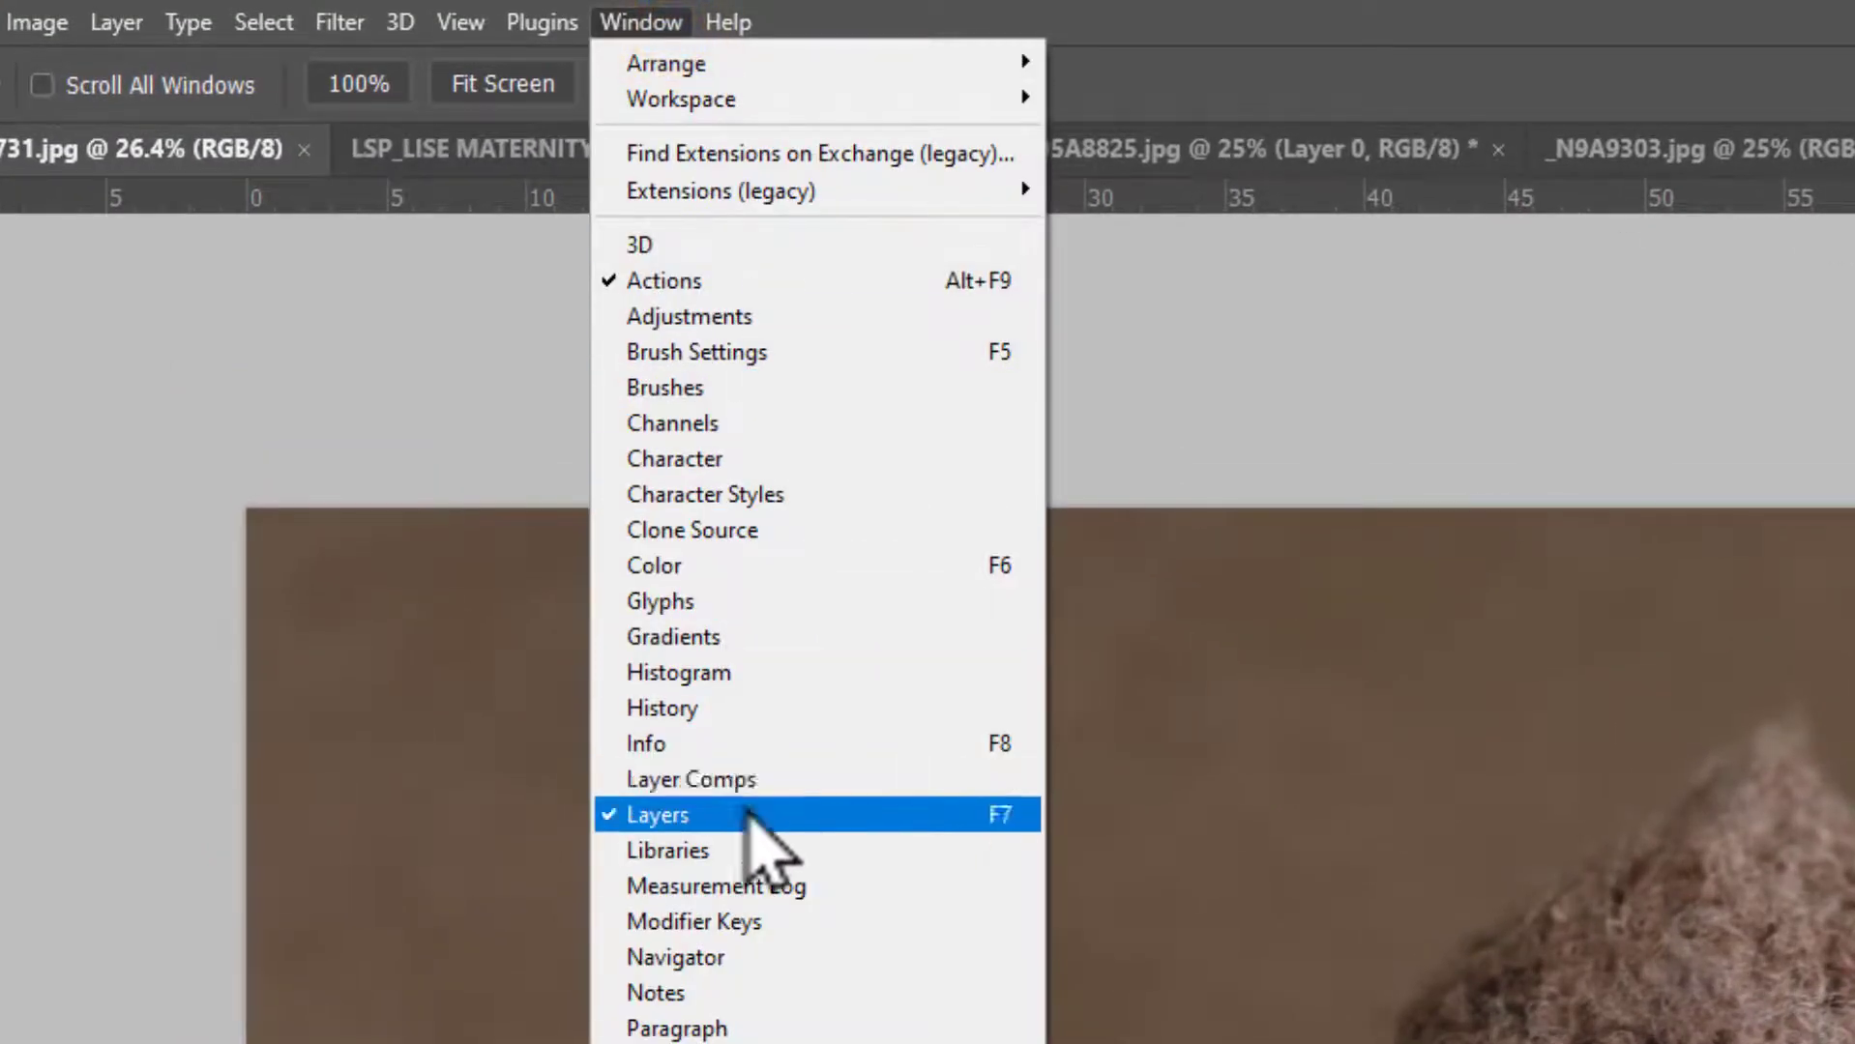
pyautogui.click(646, 29)
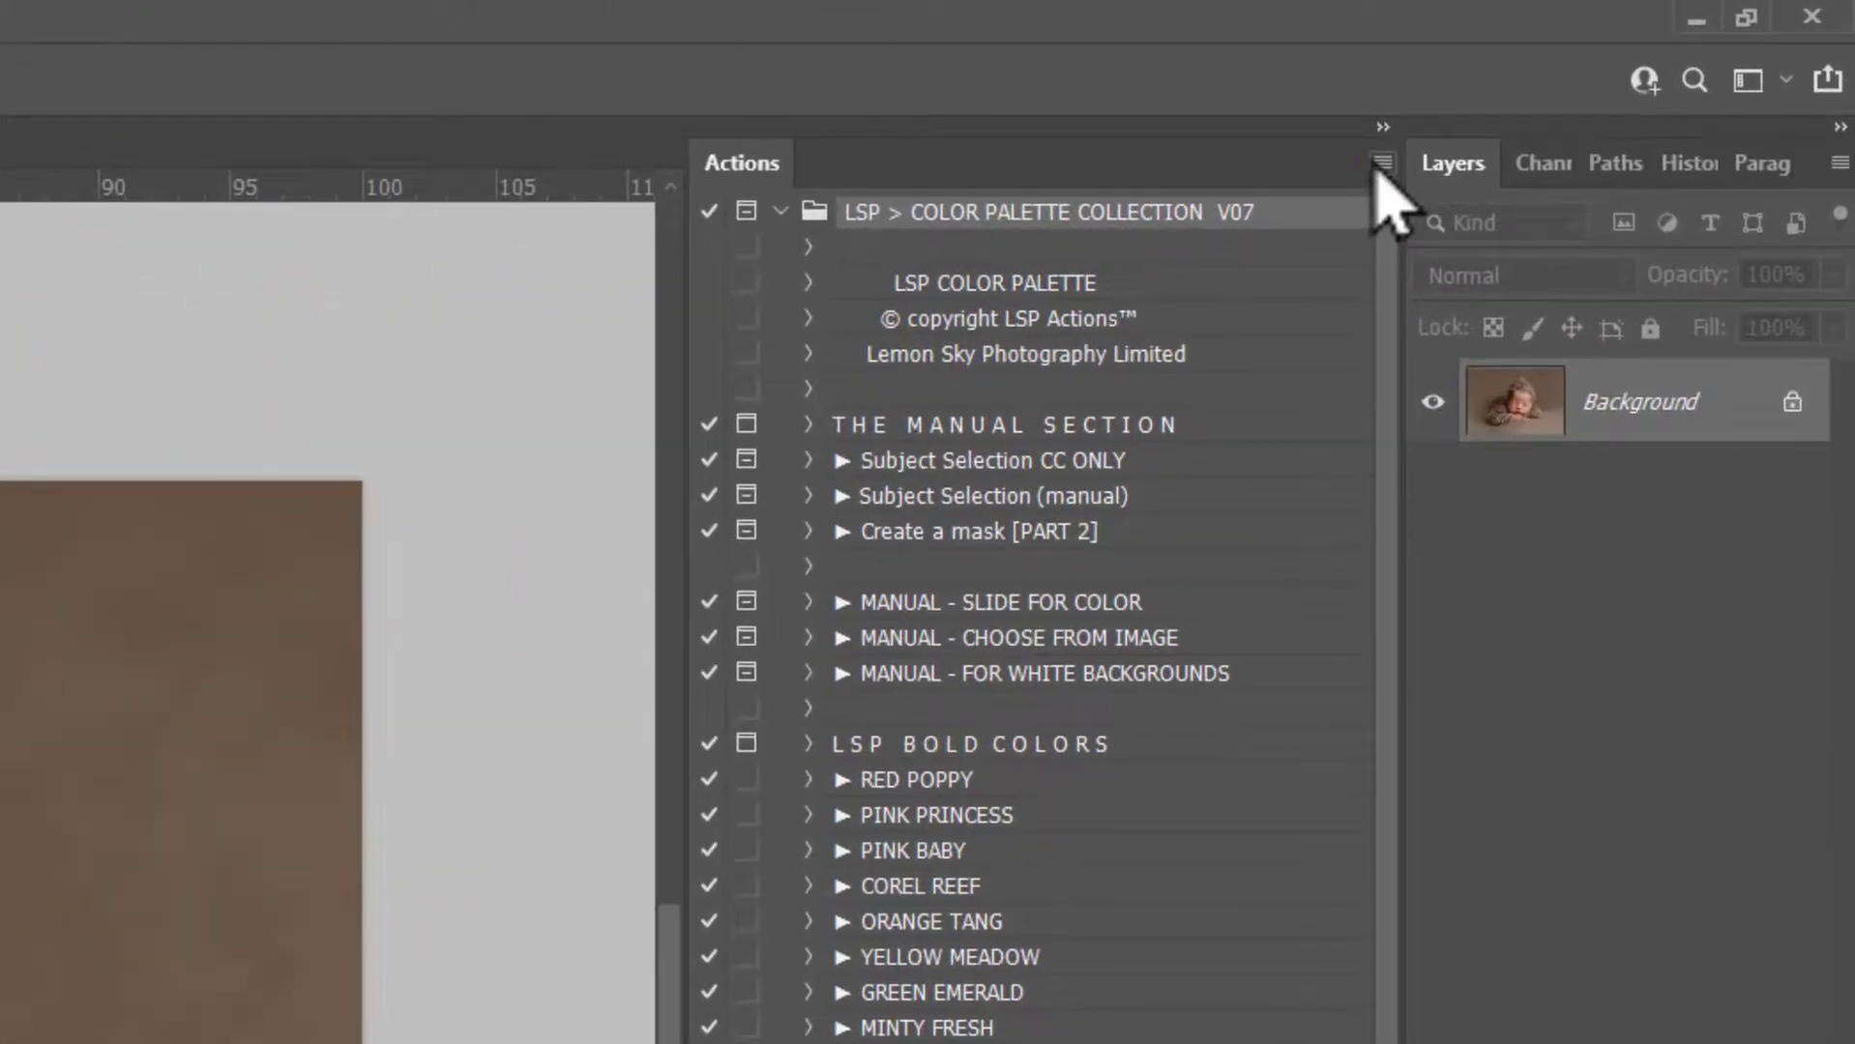
# - Switch the Actions panel to Button Mode and narrow it so the colored buttons form one column
pyautogui.click(1486, 127)
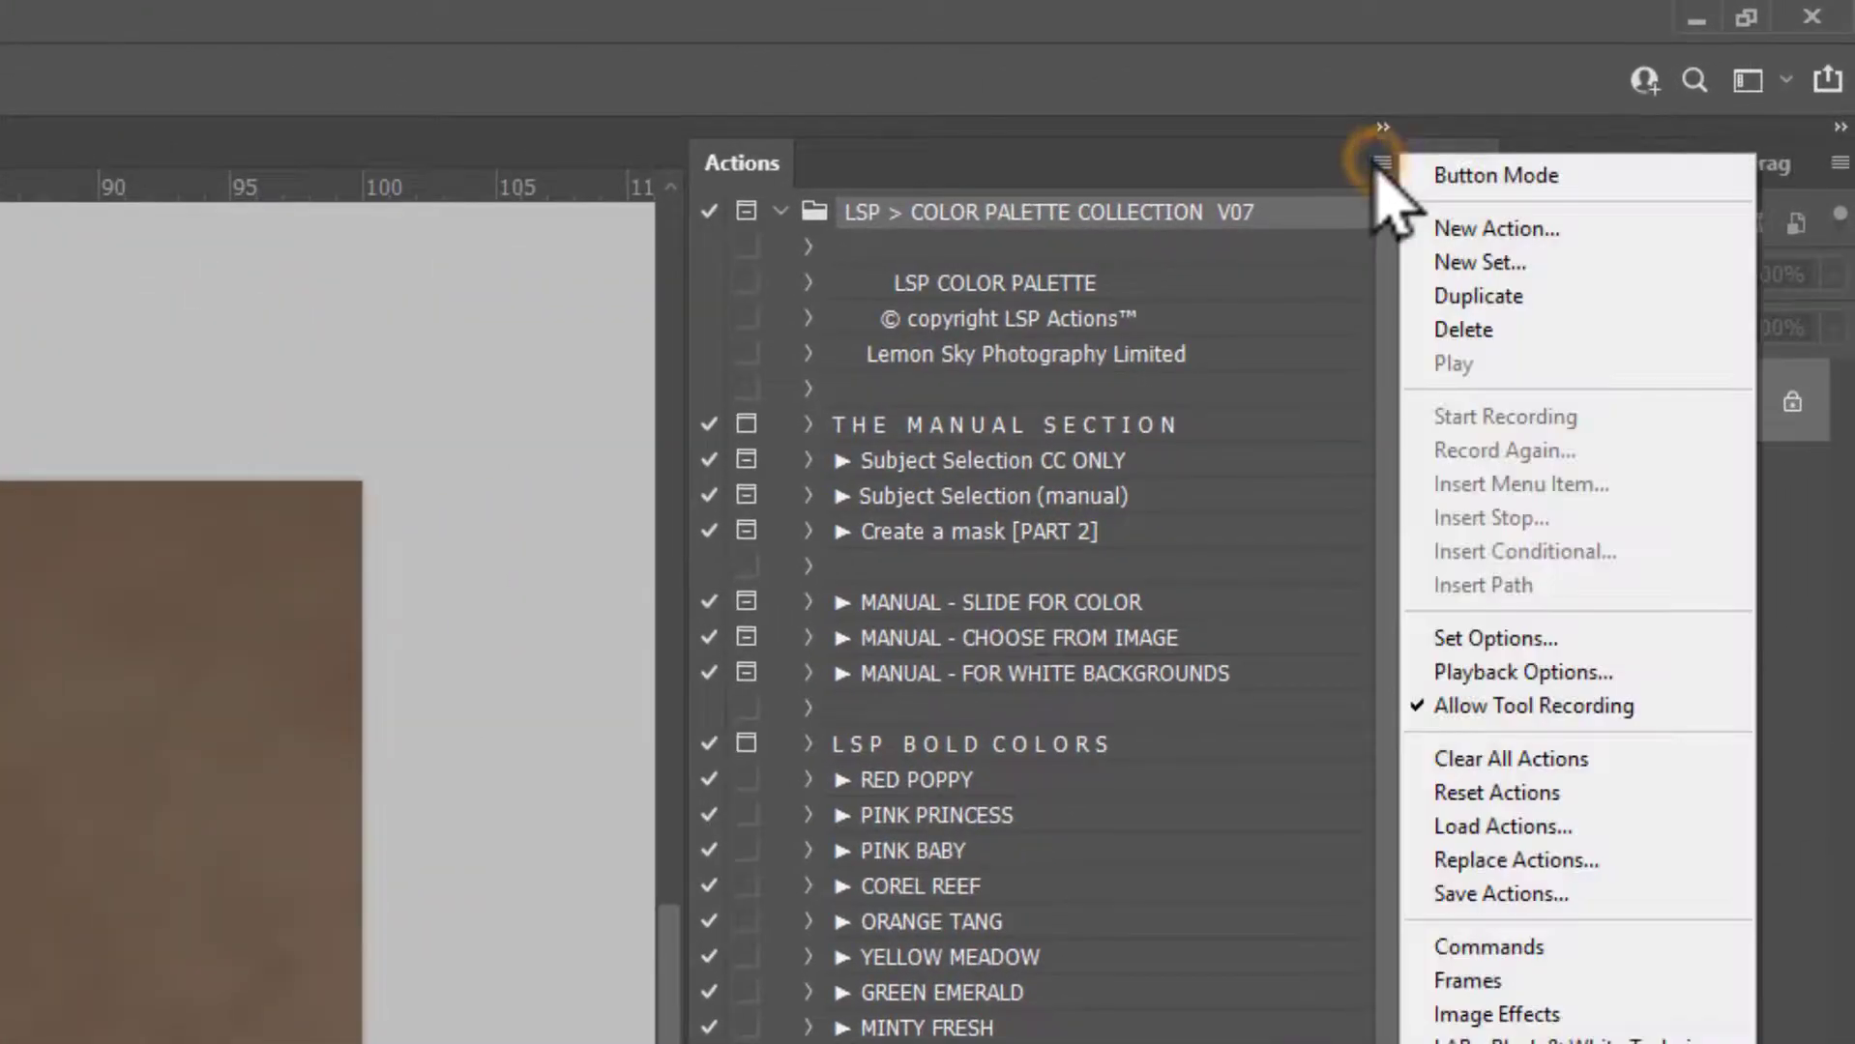
pyautogui.click(1431, 176)
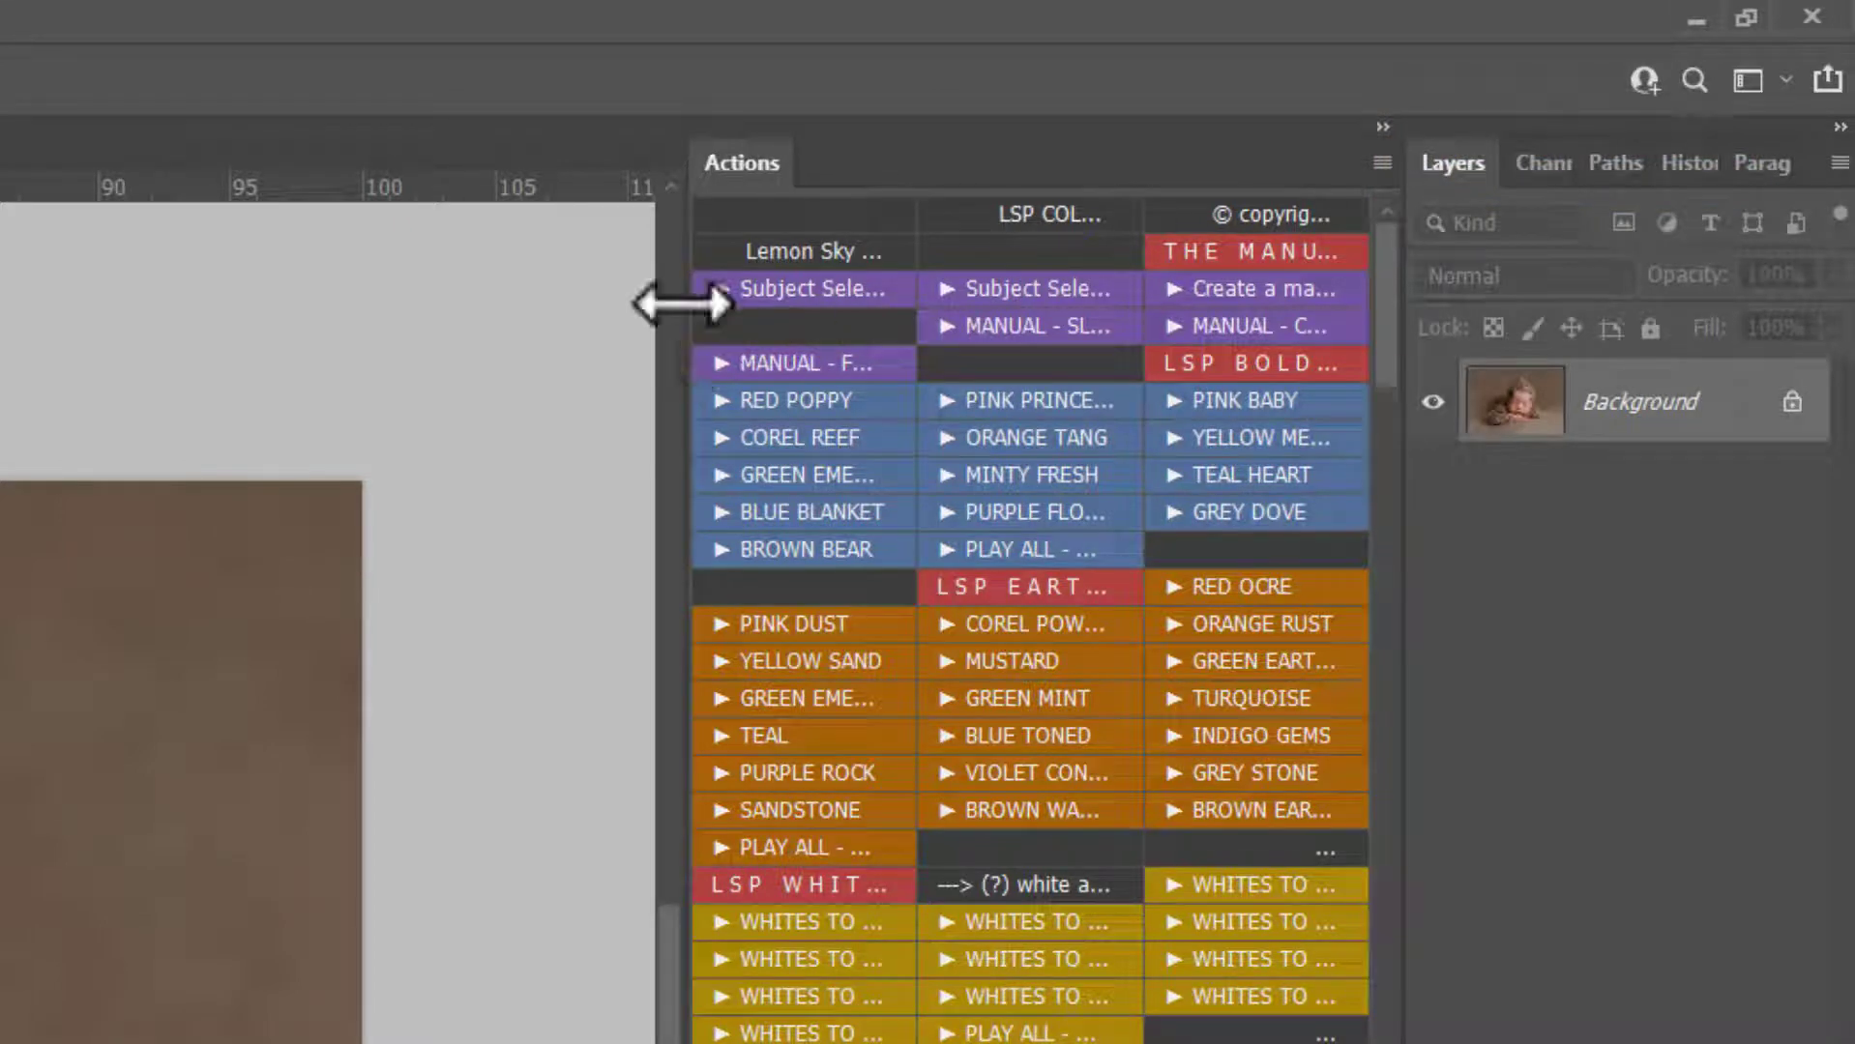
pyautogui.moveTo(685, 309); pyautogui.dragTo(940, 300)
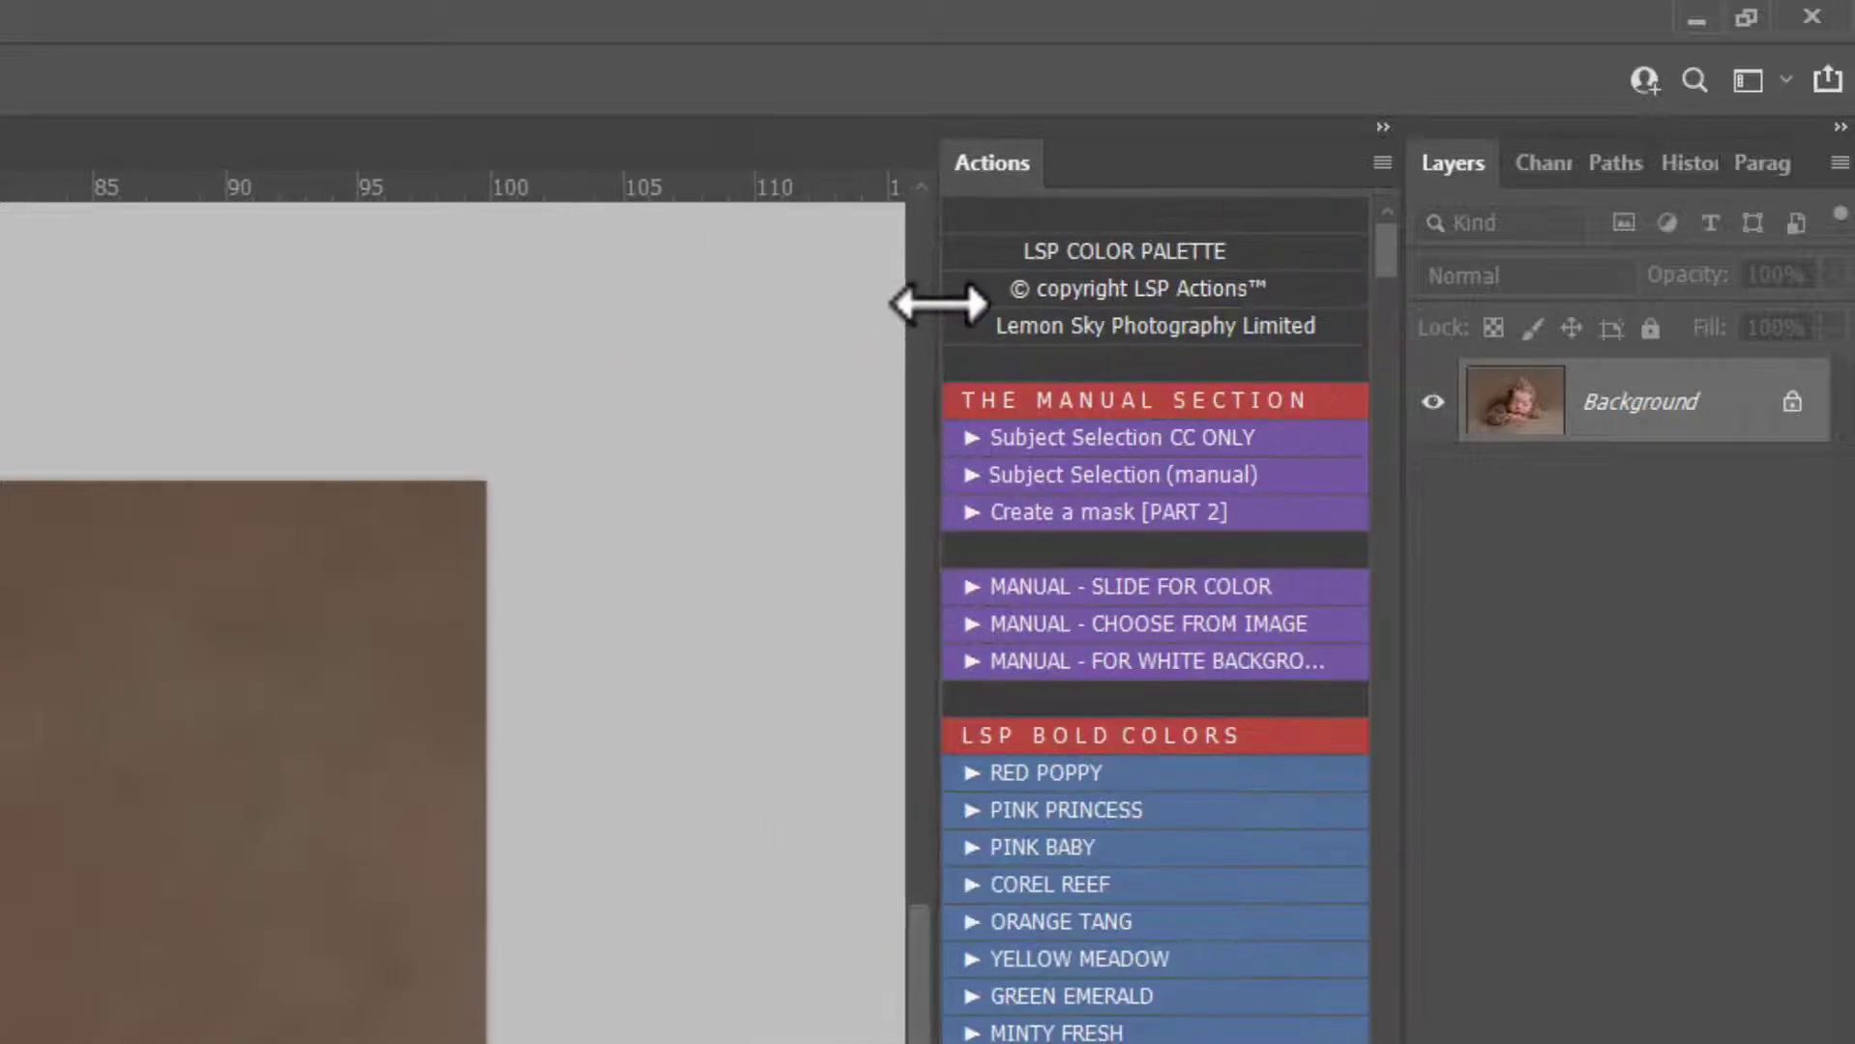
pyautogui.scroll(-2, 1242, 411)
pyautogui.scroll(-1, 1228, 464)
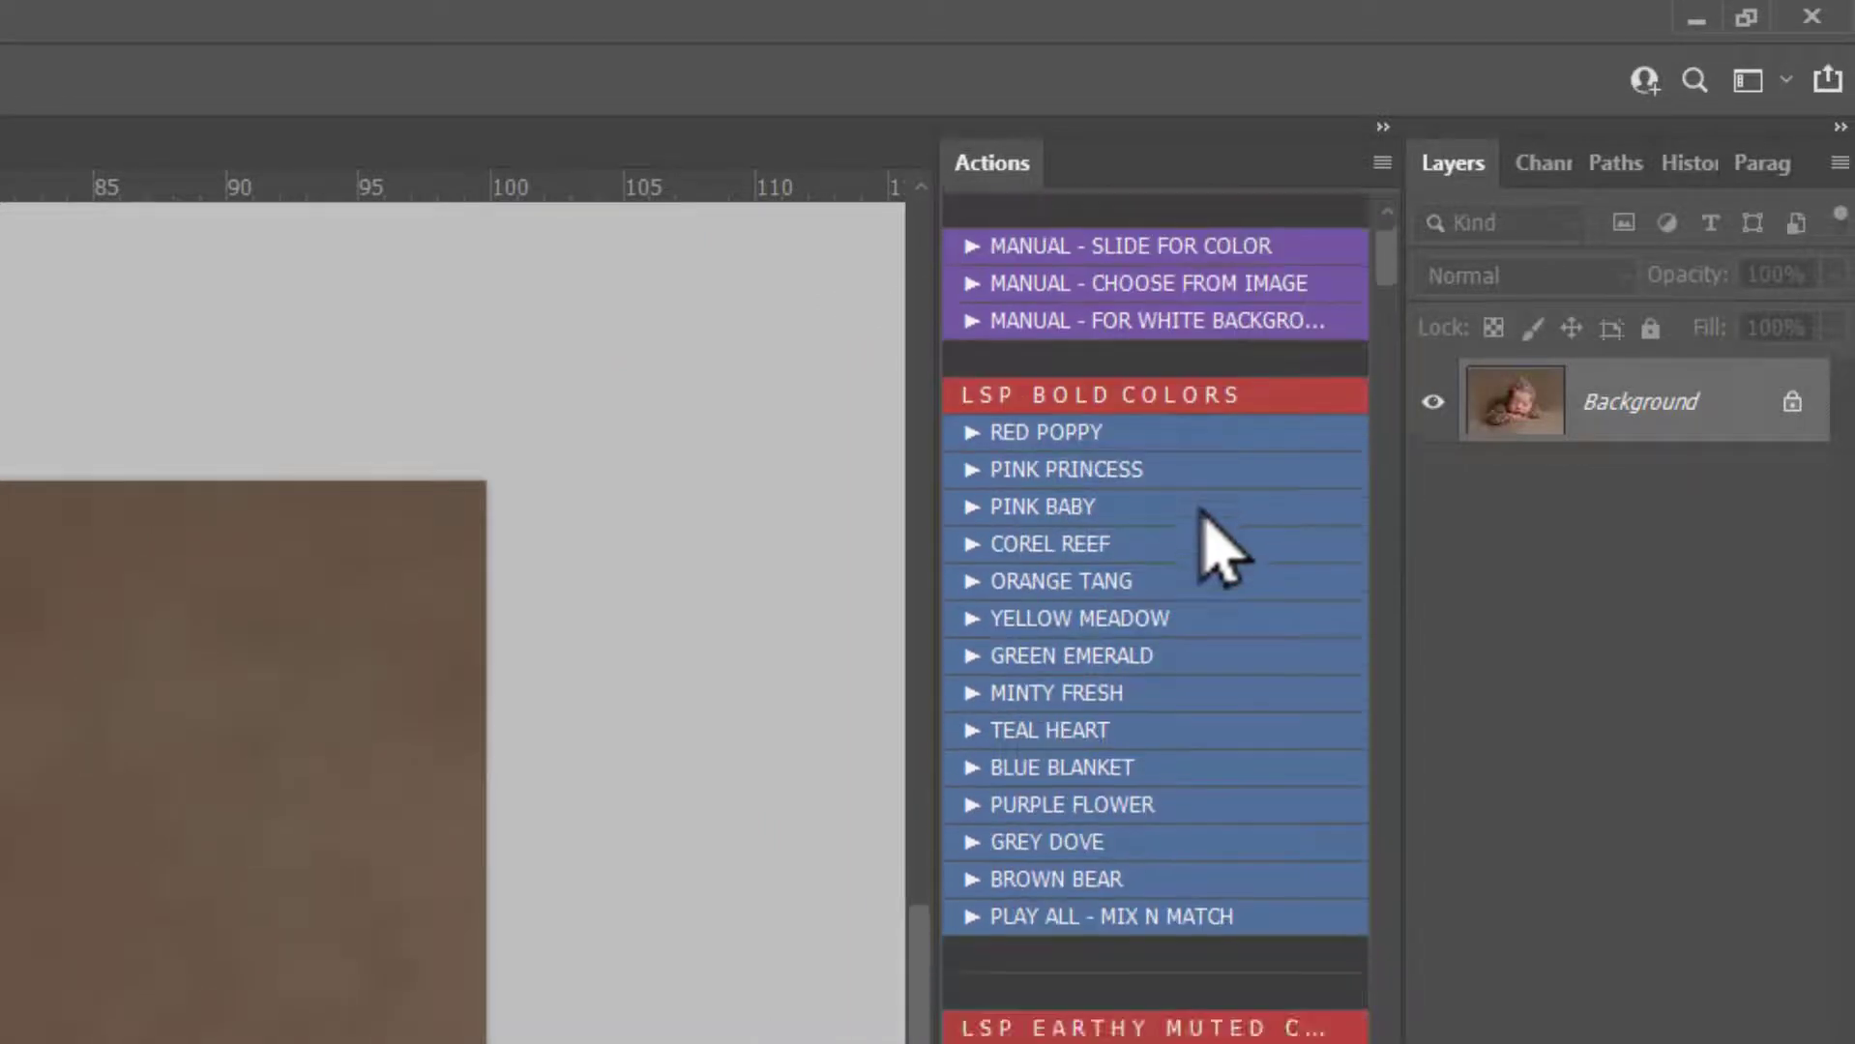
pyautogui.scroll(3, 1209, 527)
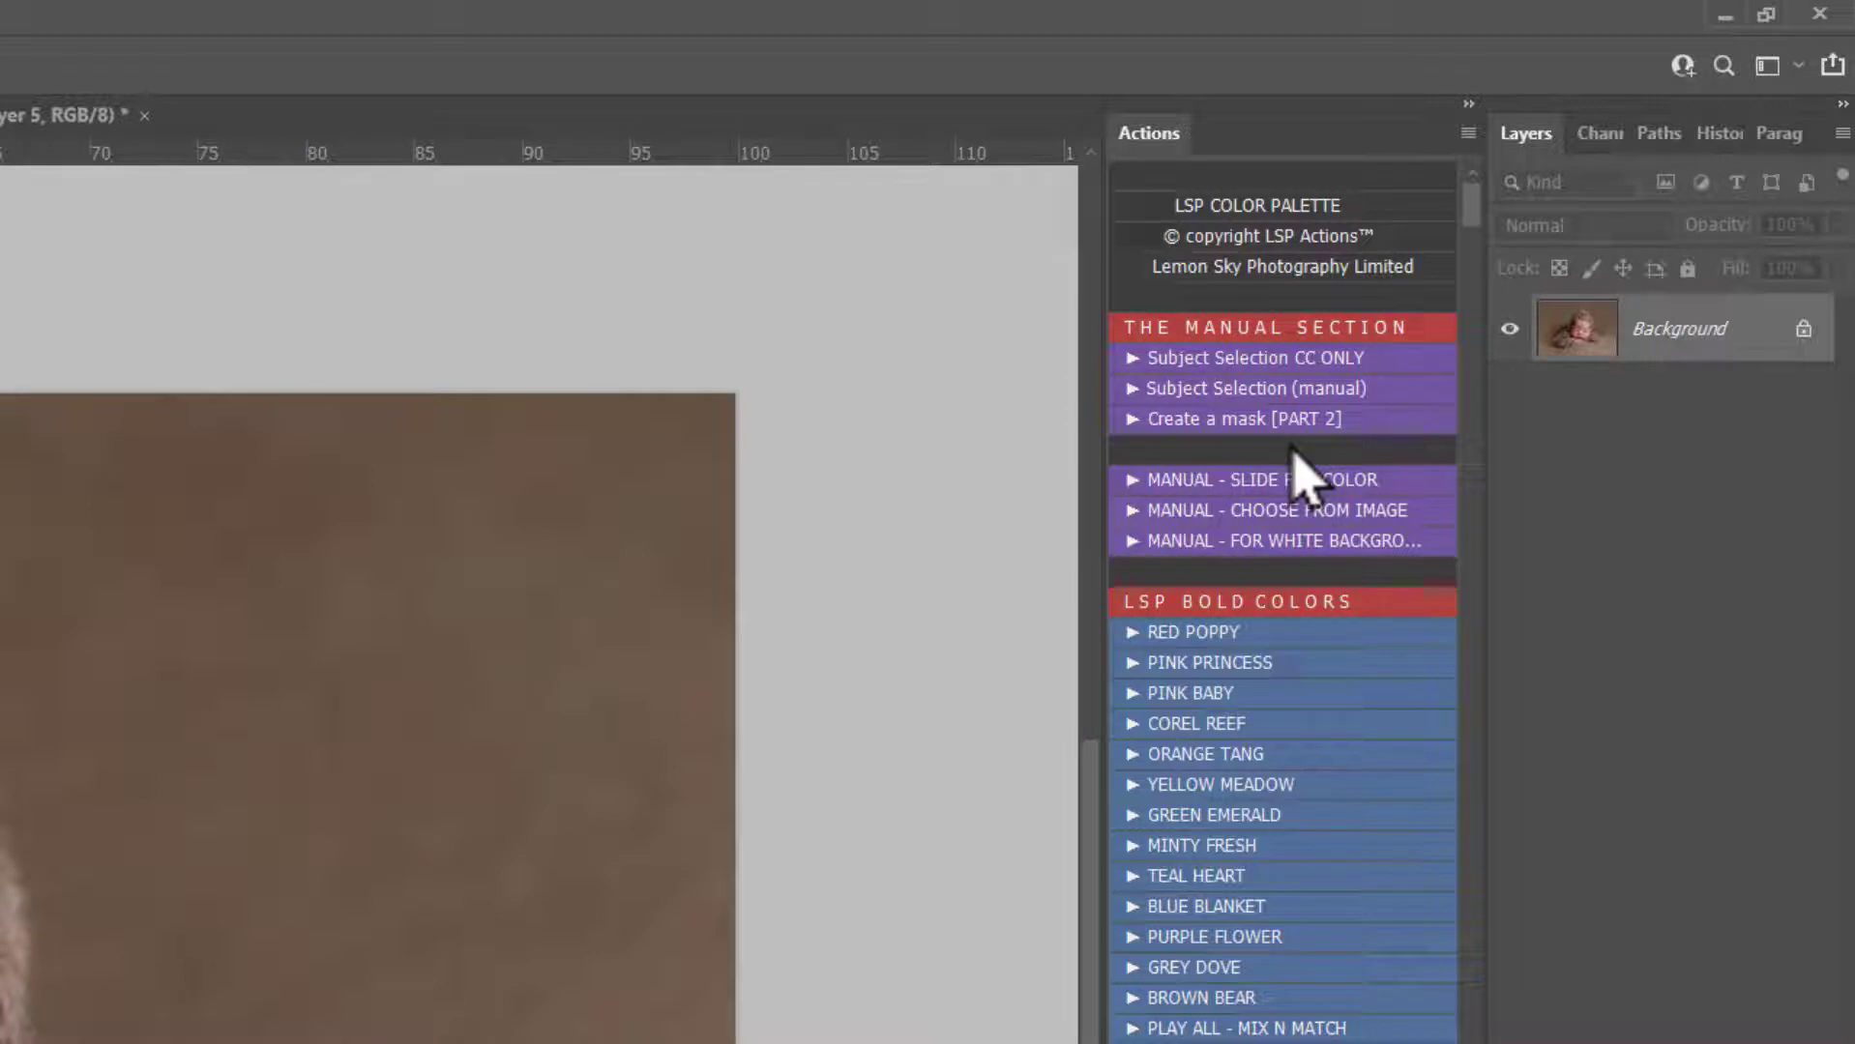
# - Scroll the action buttons down to the Earthy and Whites Color Palette sets
pyautogui.scroll(-3, 1299, 474)
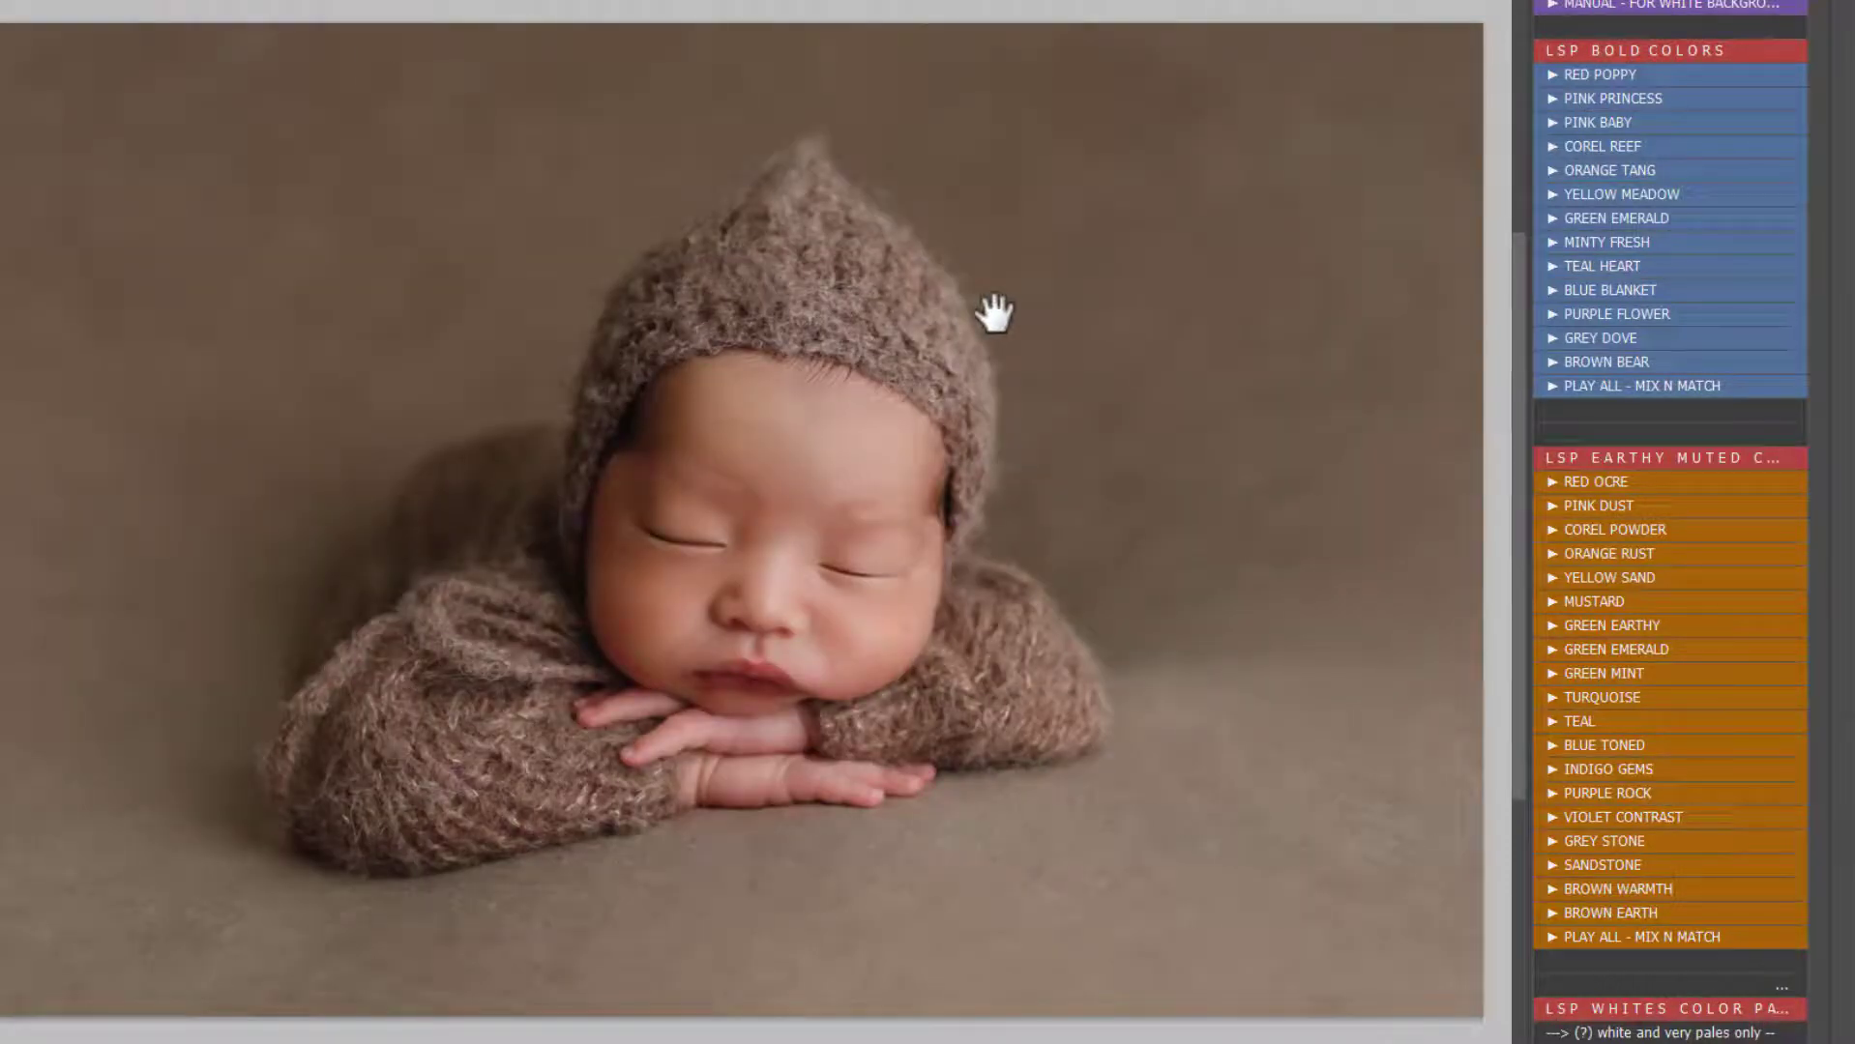
pyautogui.scroll(-5, 1723, 742)
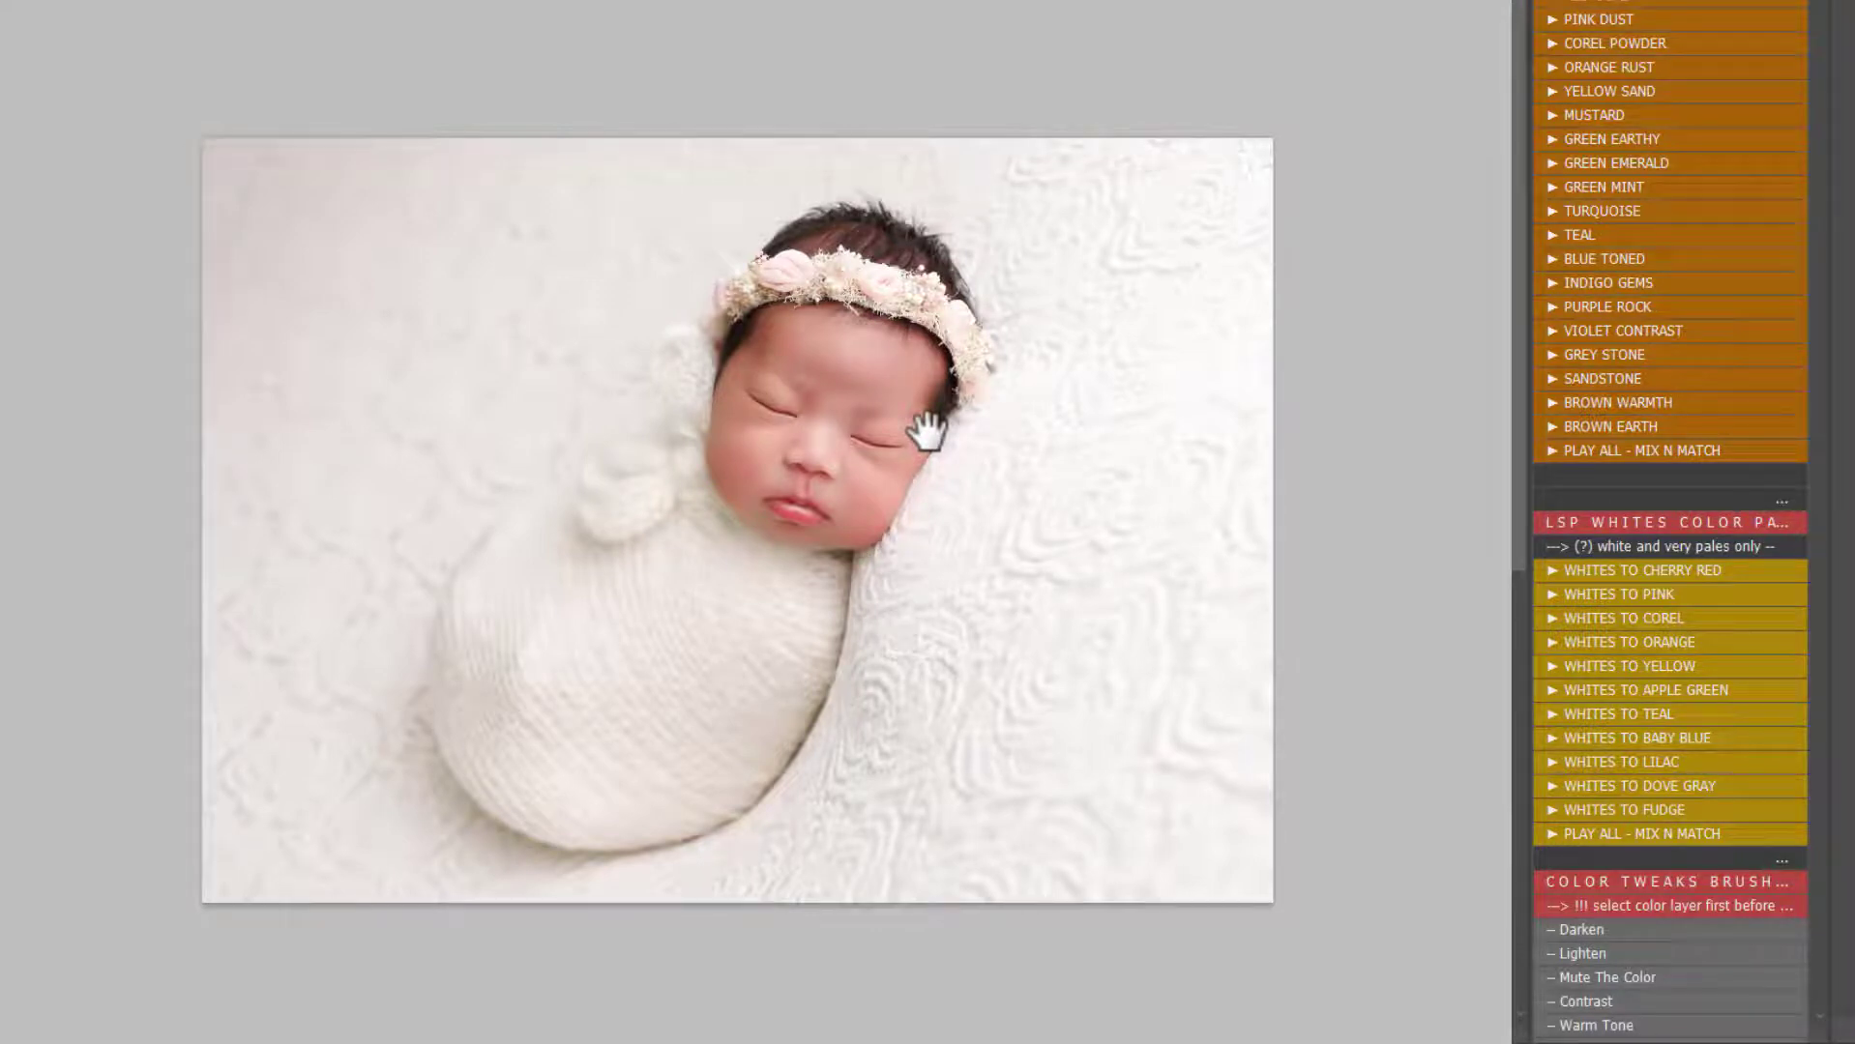
# - Scroll to the Adapt the Skin Tones and Finish sets, switching between the white and blue baby photos
pyautogui.scroll(-3, 1650, 471)
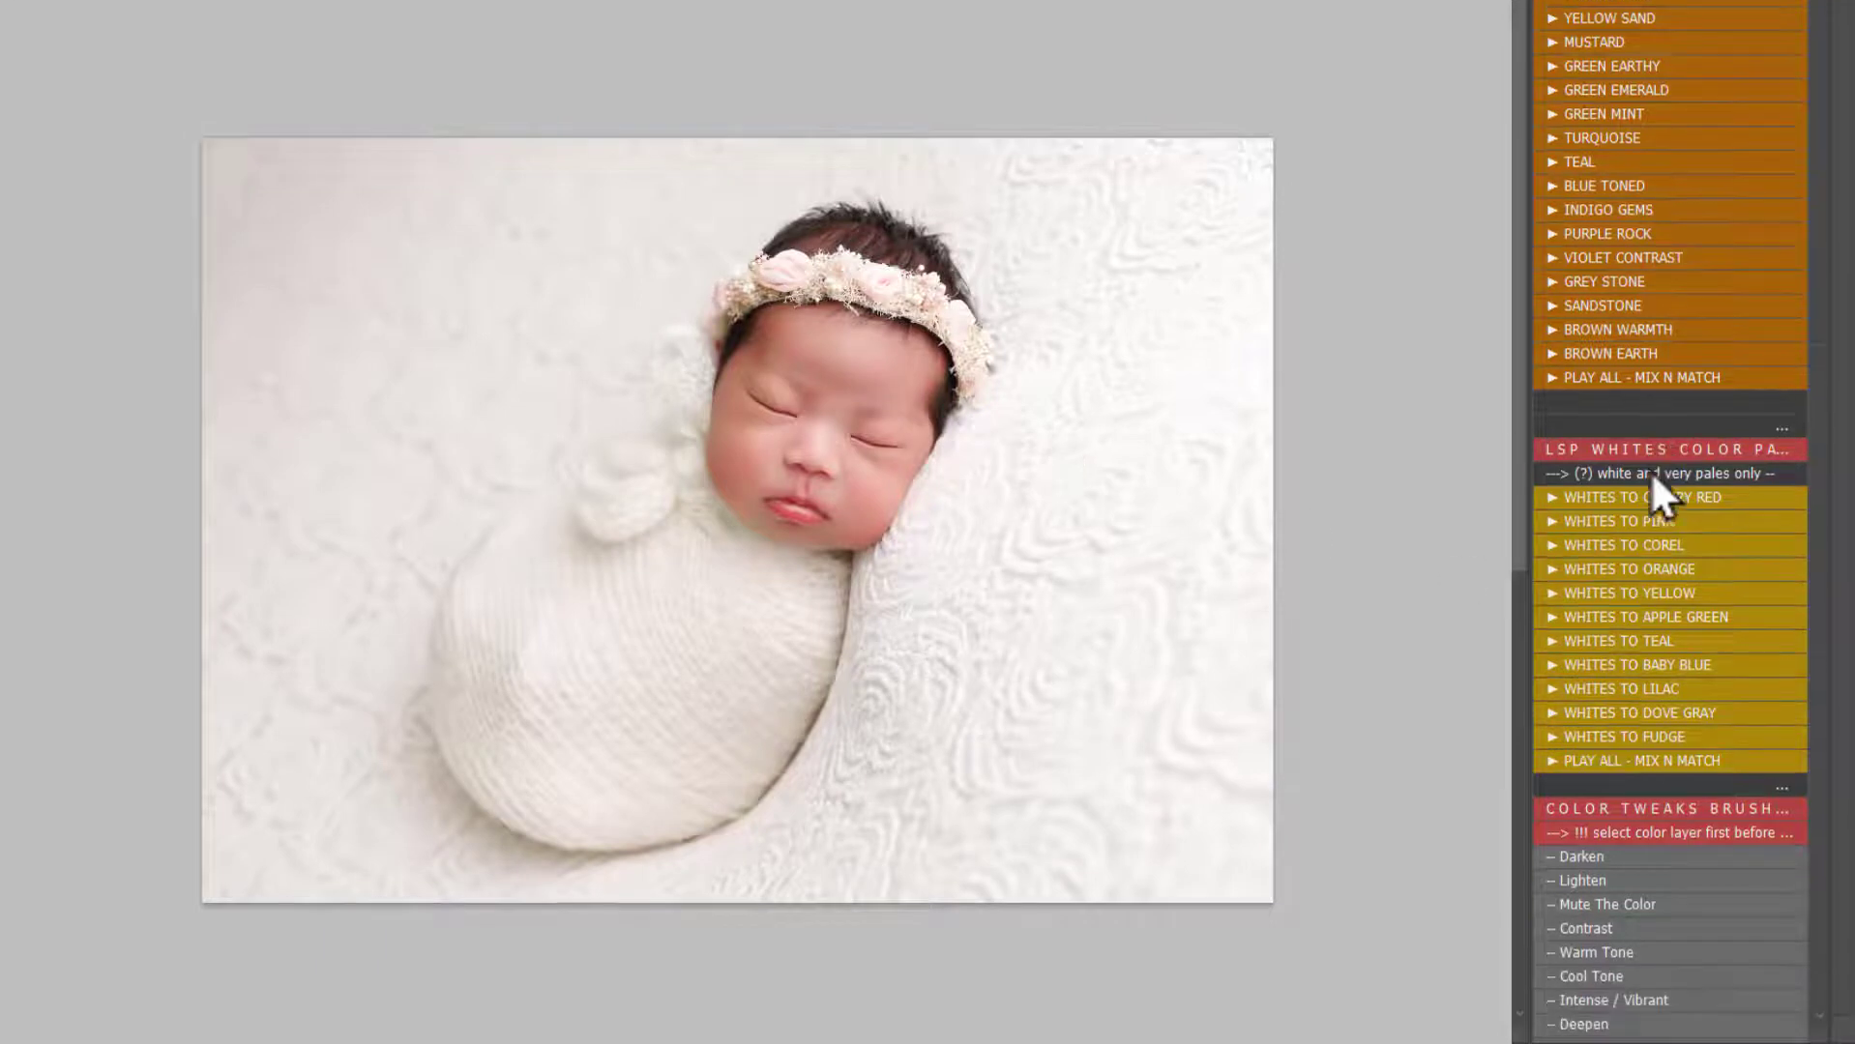
pyautogui.scroll(-4, 1651, 471)
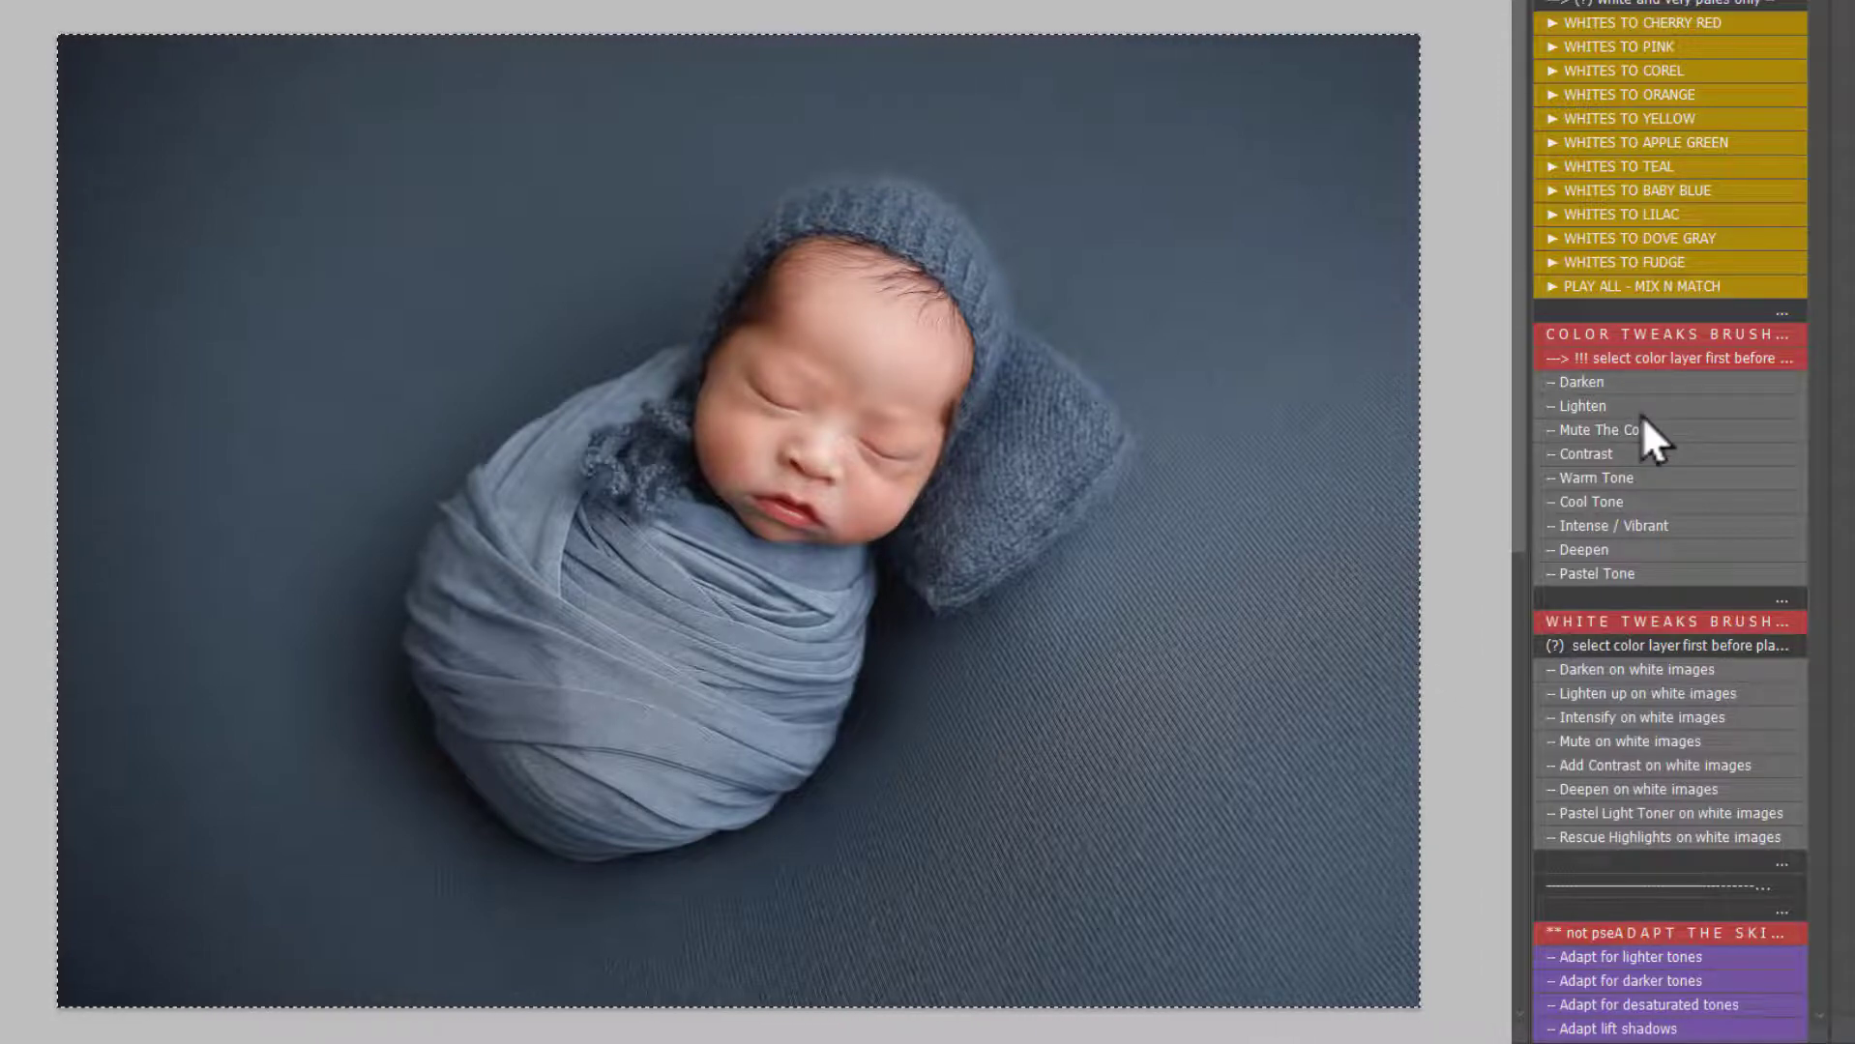
pyautogui.scroll(-1, 1643, 419)
pyautogui.scroll(-1, 1642, 415)
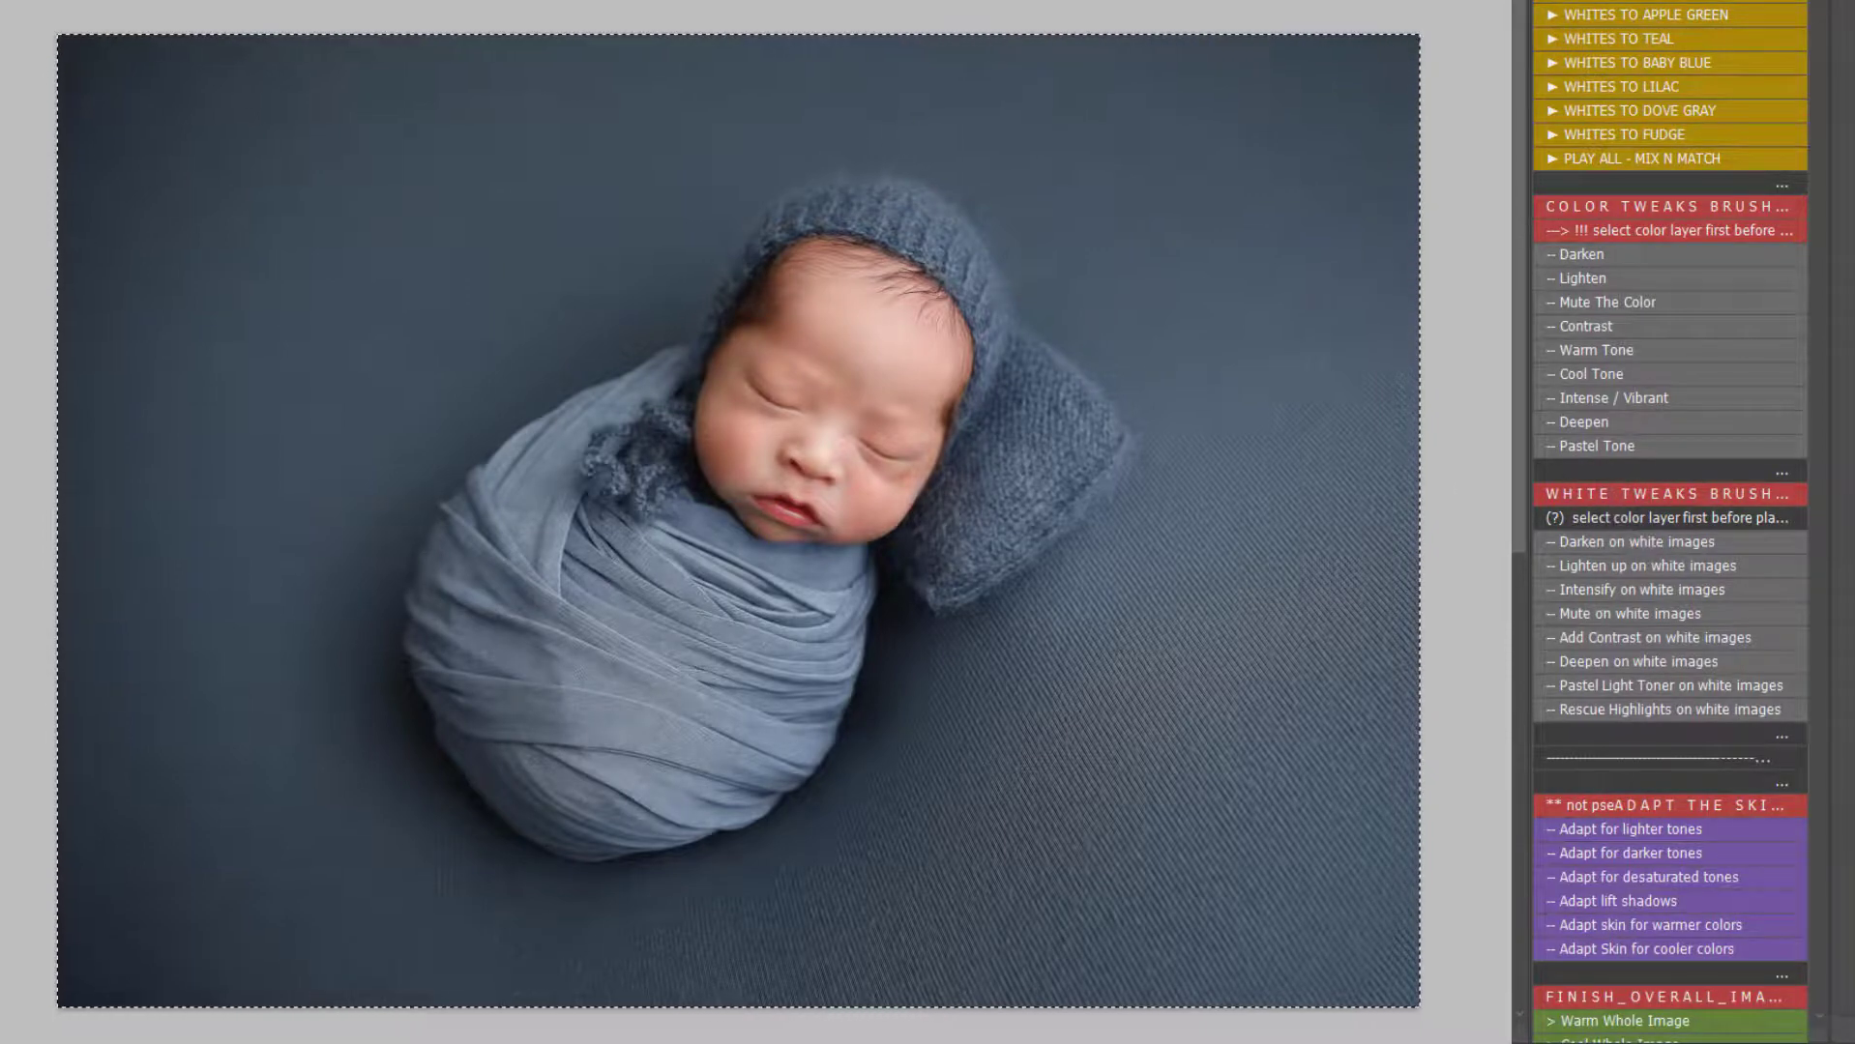
pyautogui.click(875, 5)
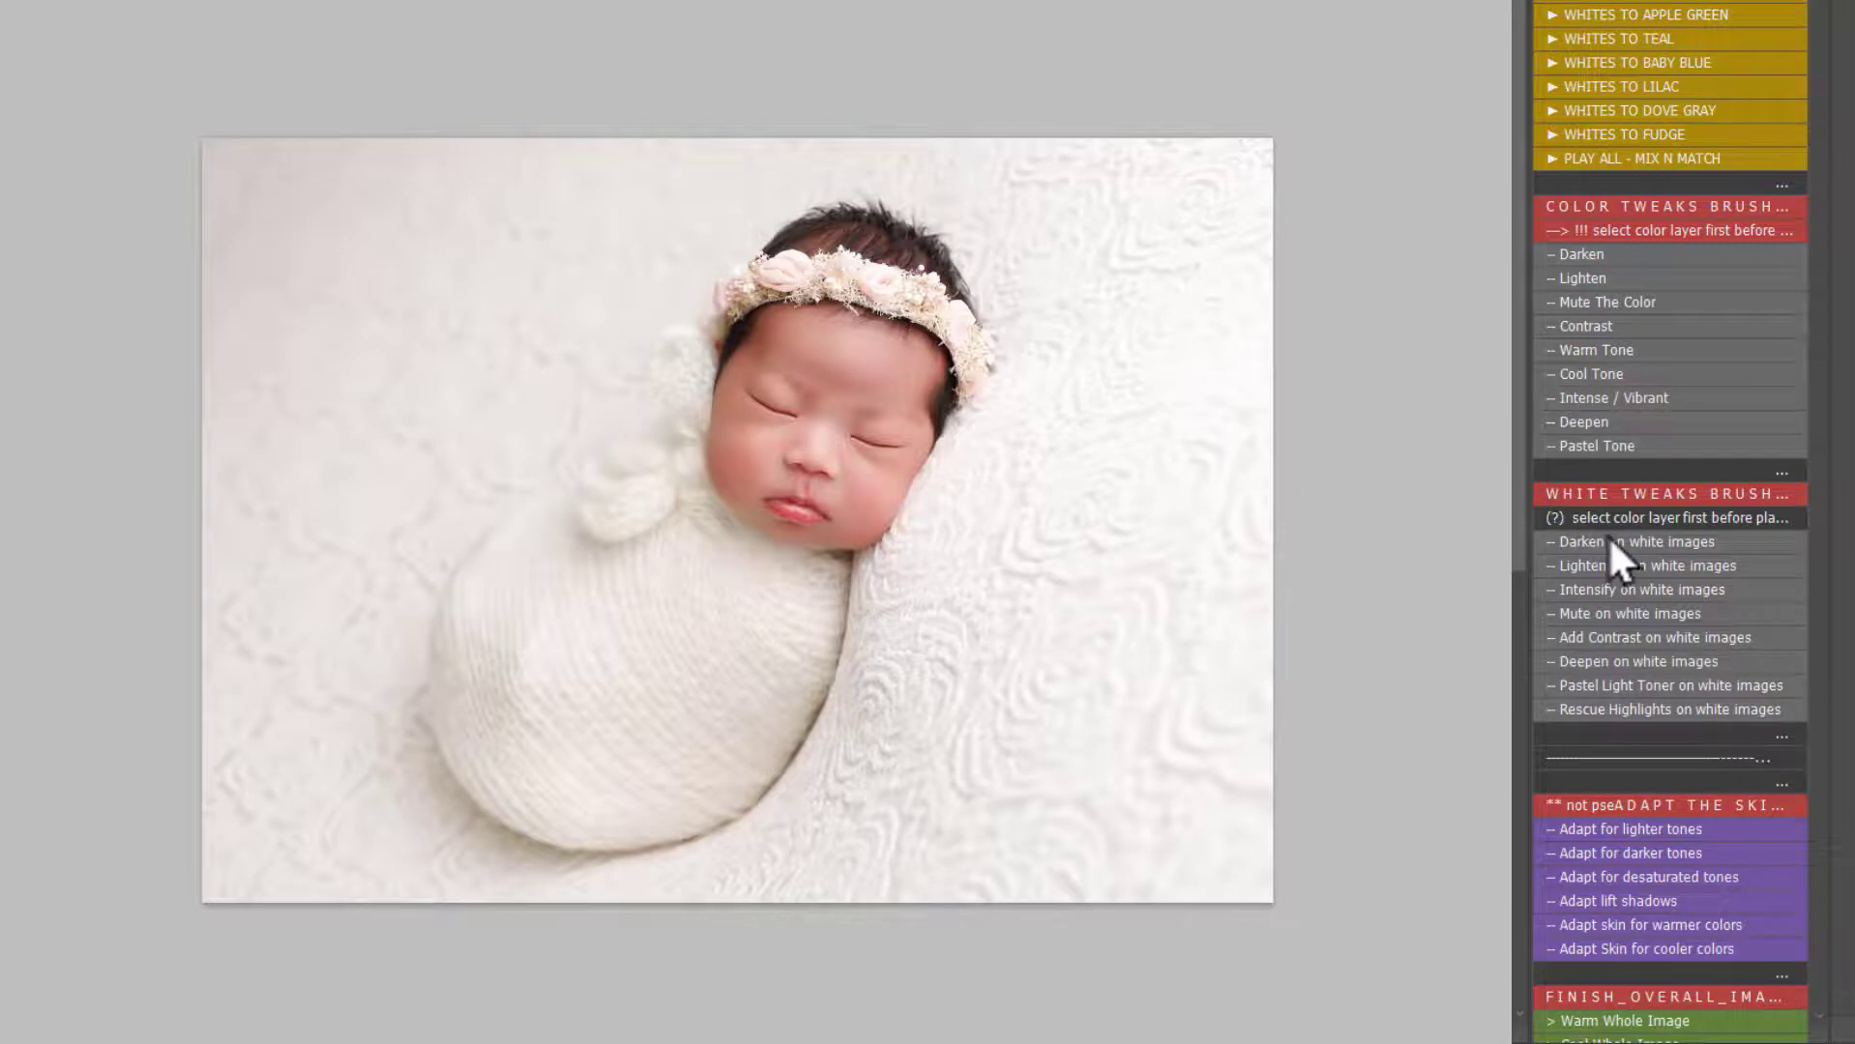
pyautogui.scroll(-2, 1609, 535)
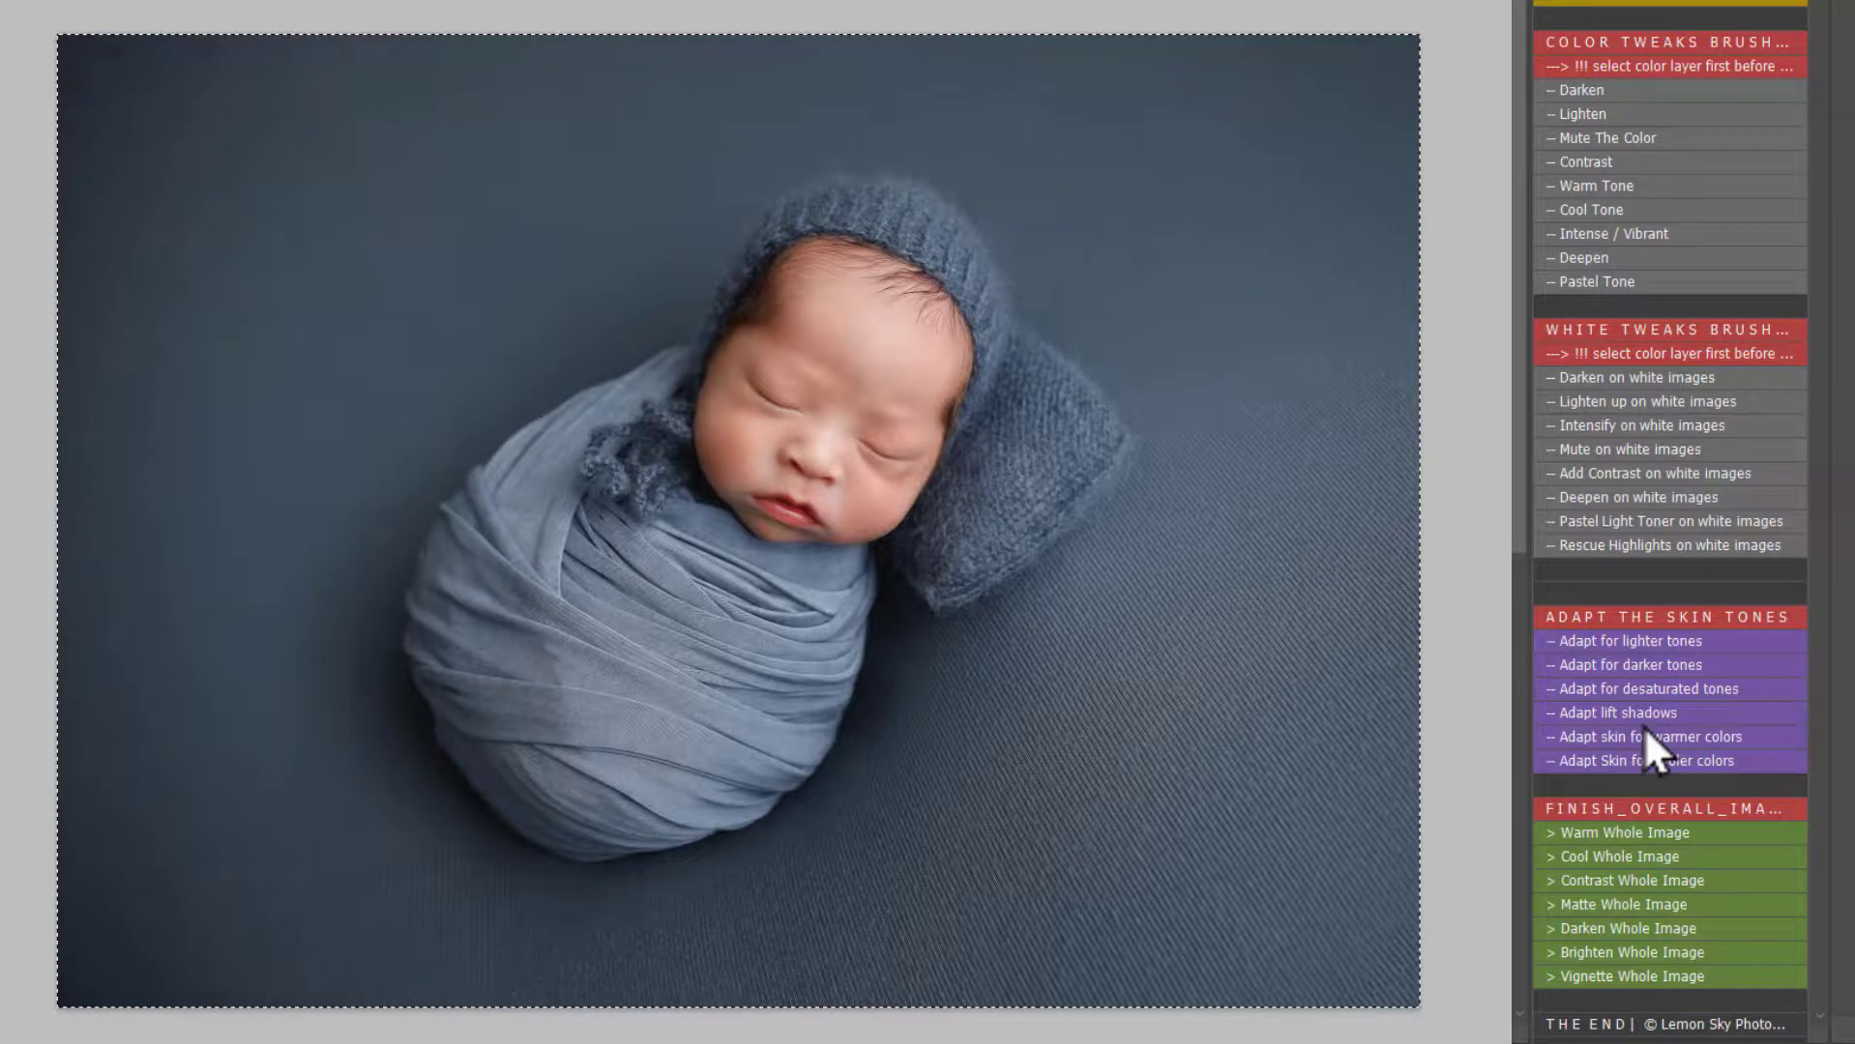
# - Drag the Actions scrollbar back up to the Manual Section and Bold Colors buttons
pyautogui.scroll(-1, 1645, 726)
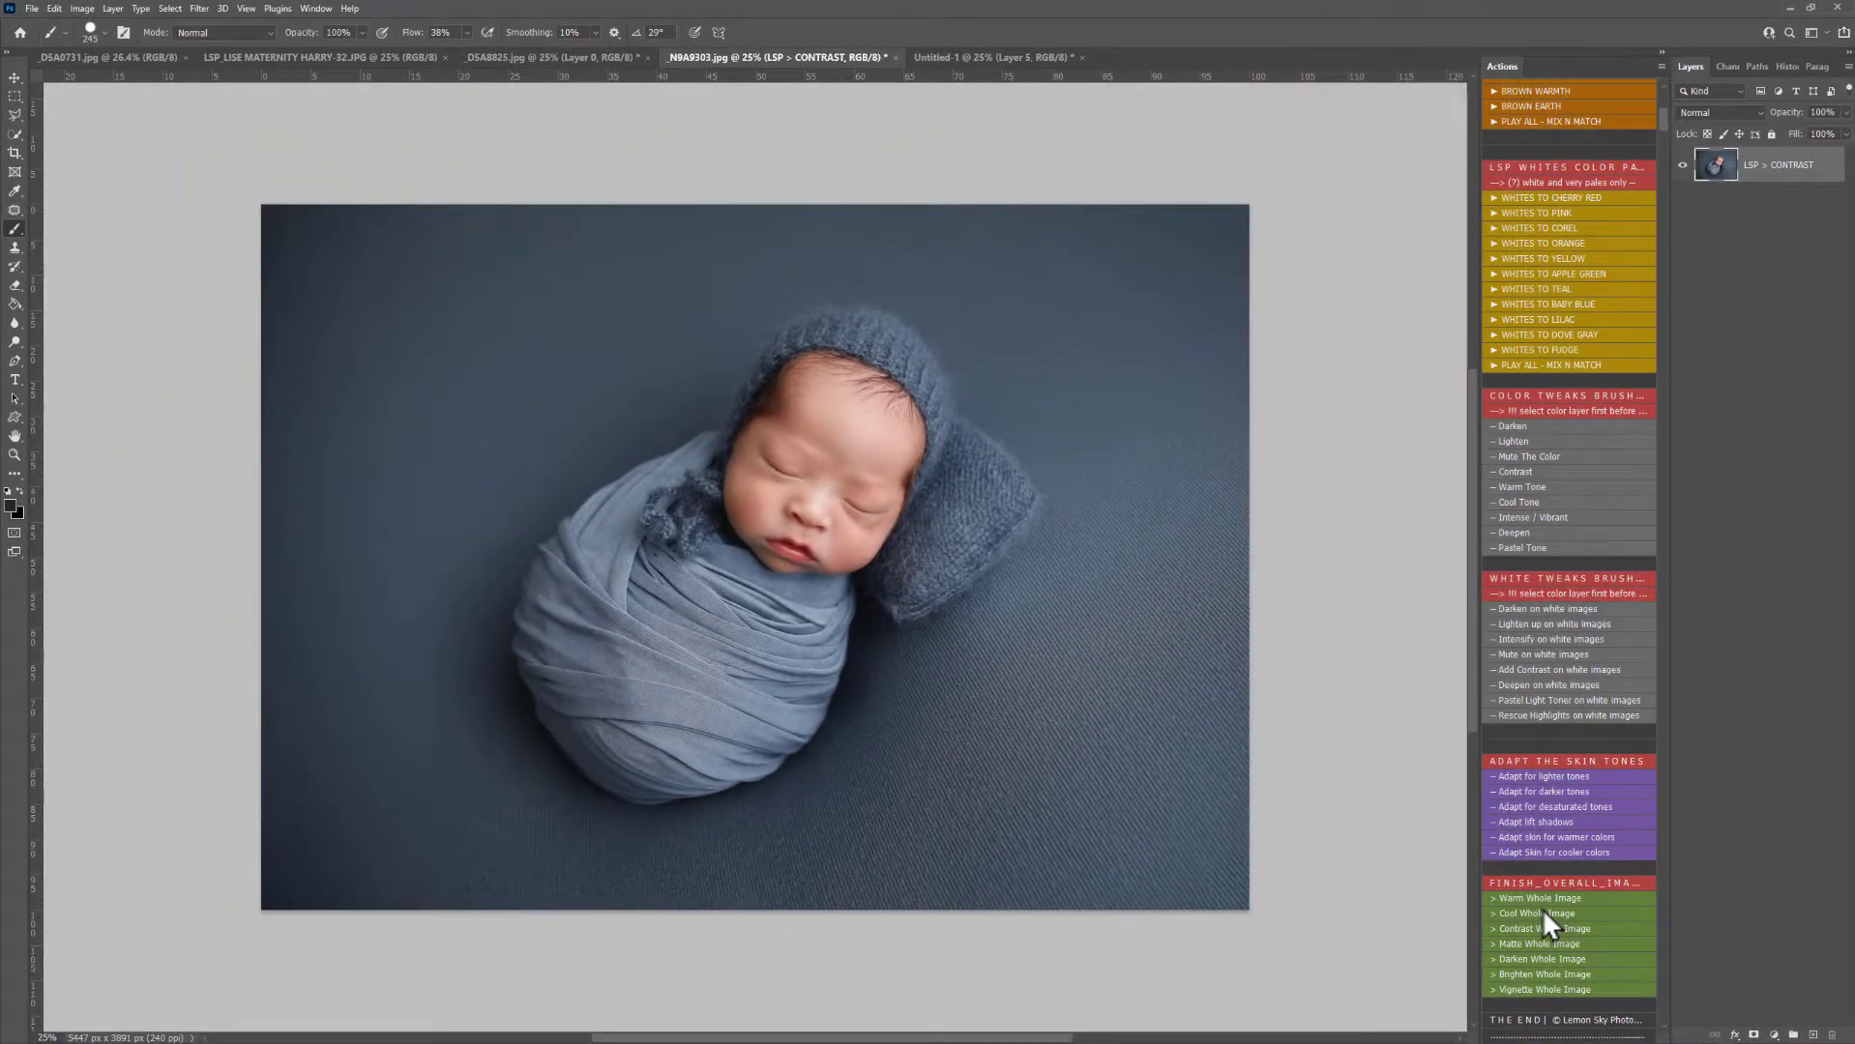
pyautogui.moveTo(1660, 124); pyautogui.dragTo(1660, 99)
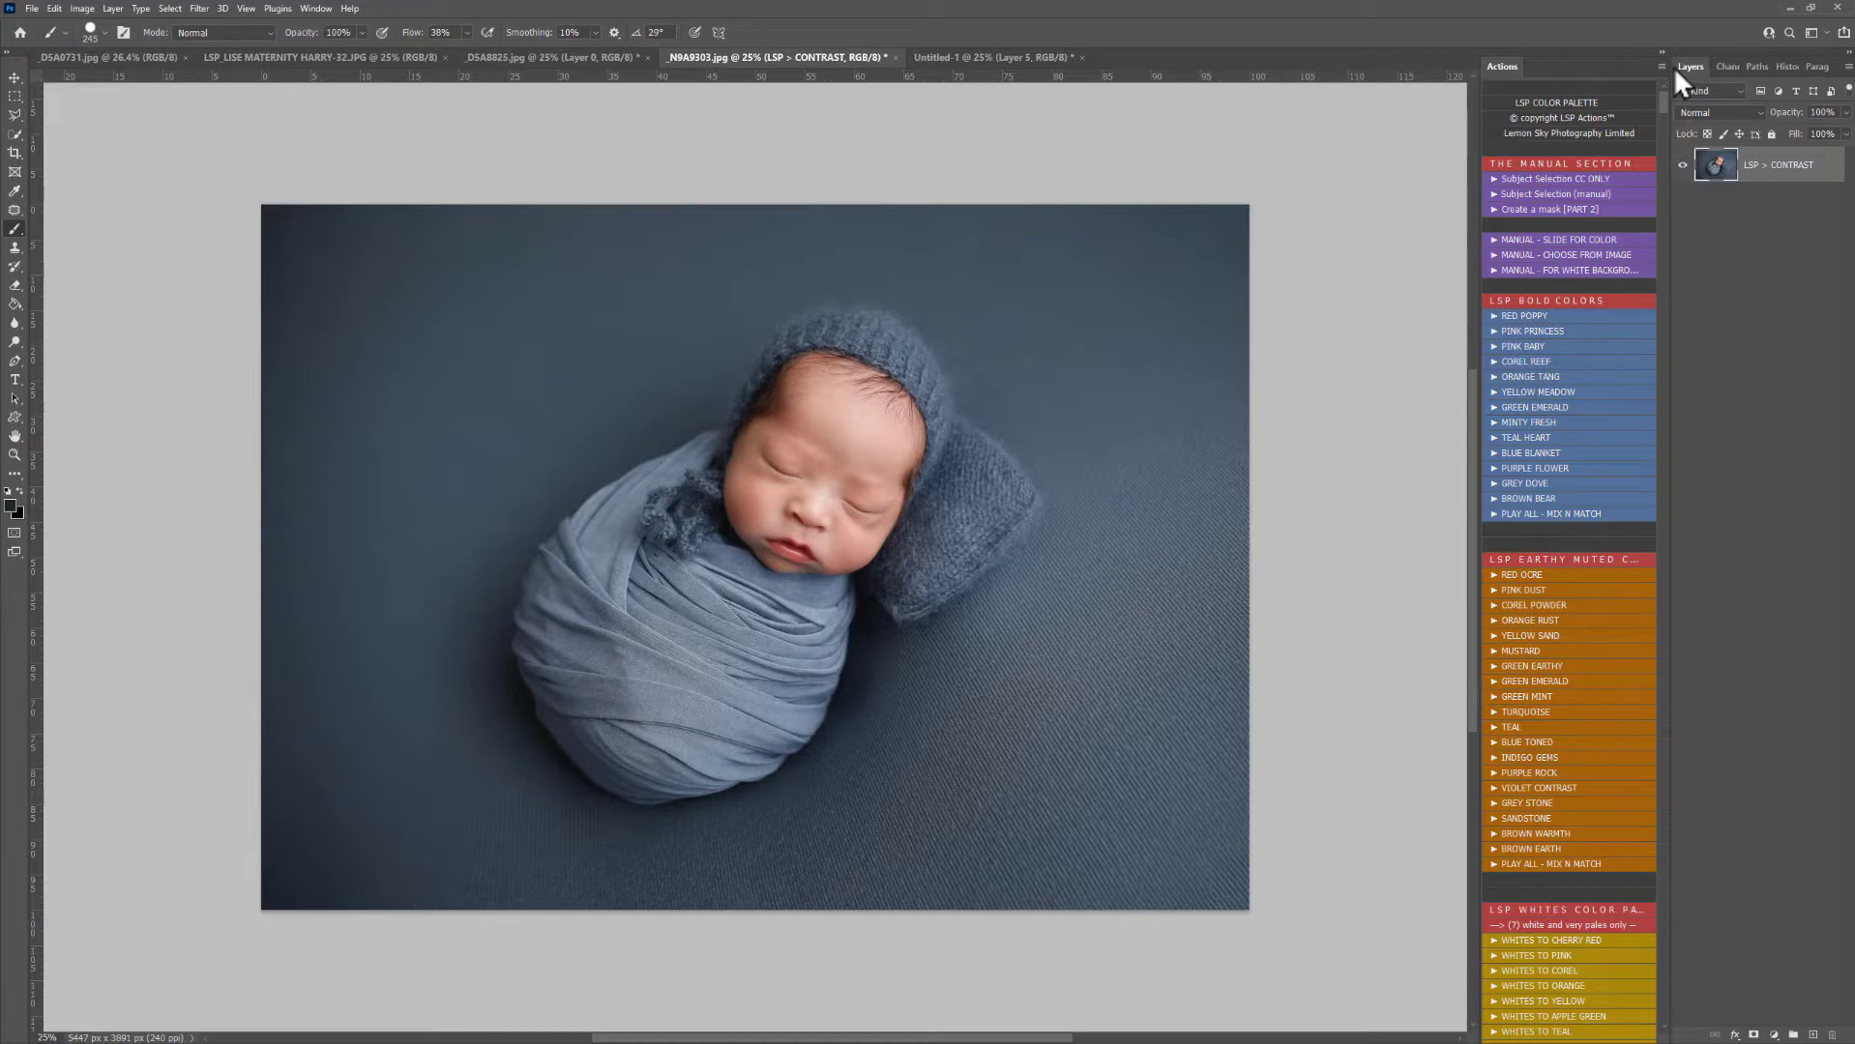